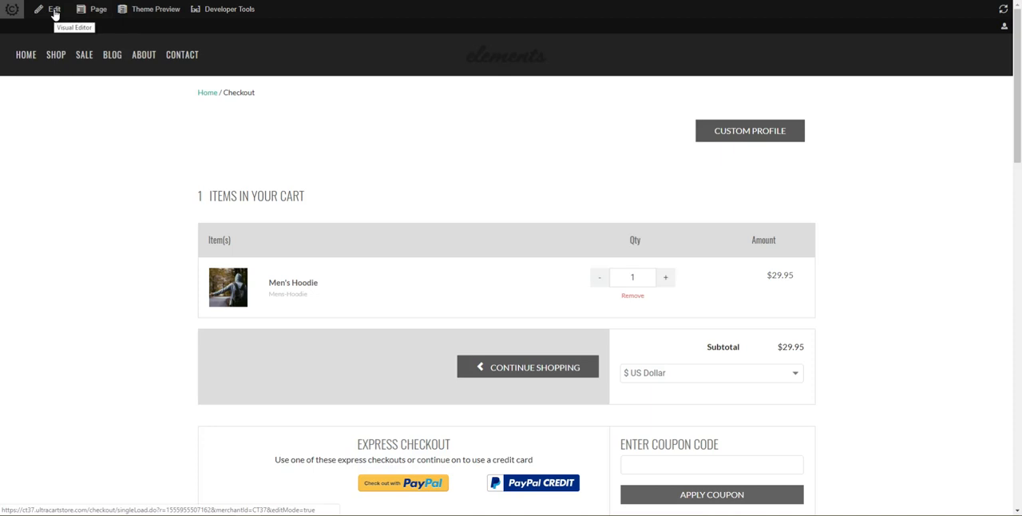
Open the checkout page in the visual editor and add a Modal element to the container-header container.
click(55, 14)
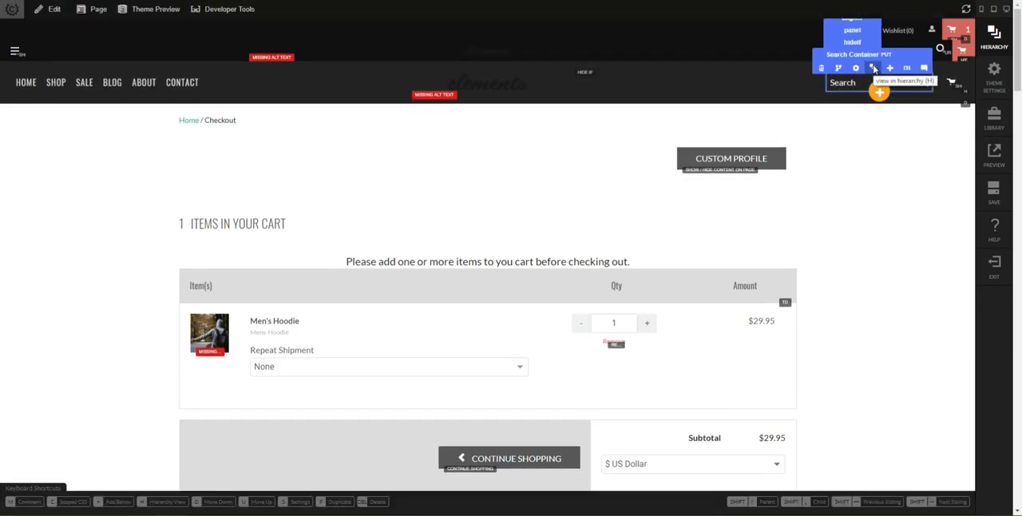
click(875, 69)
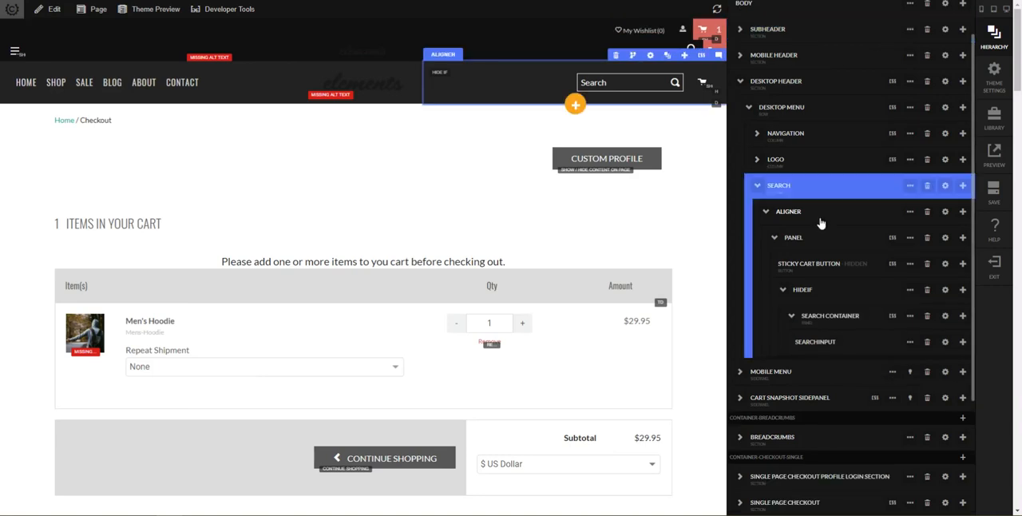
click(762, 134)
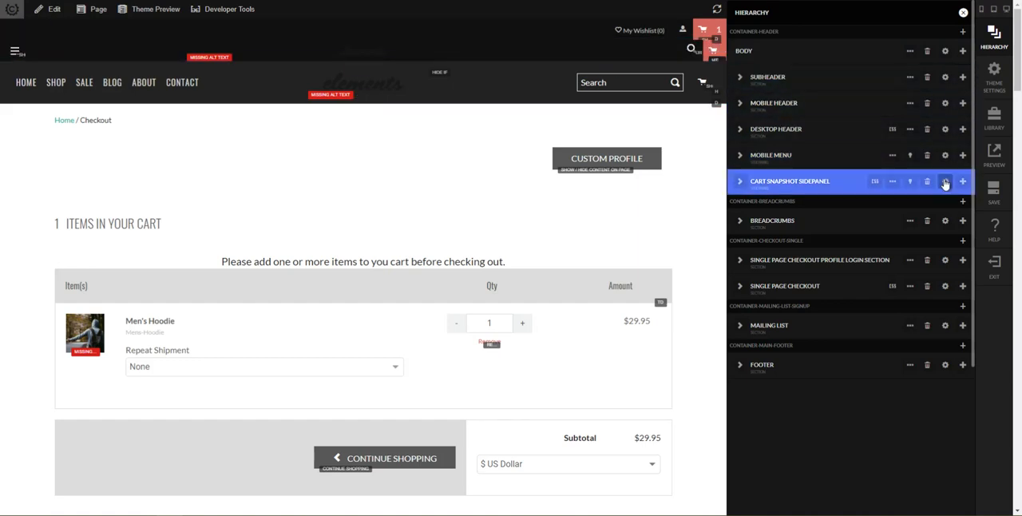
click(964, 33)
text(modal)
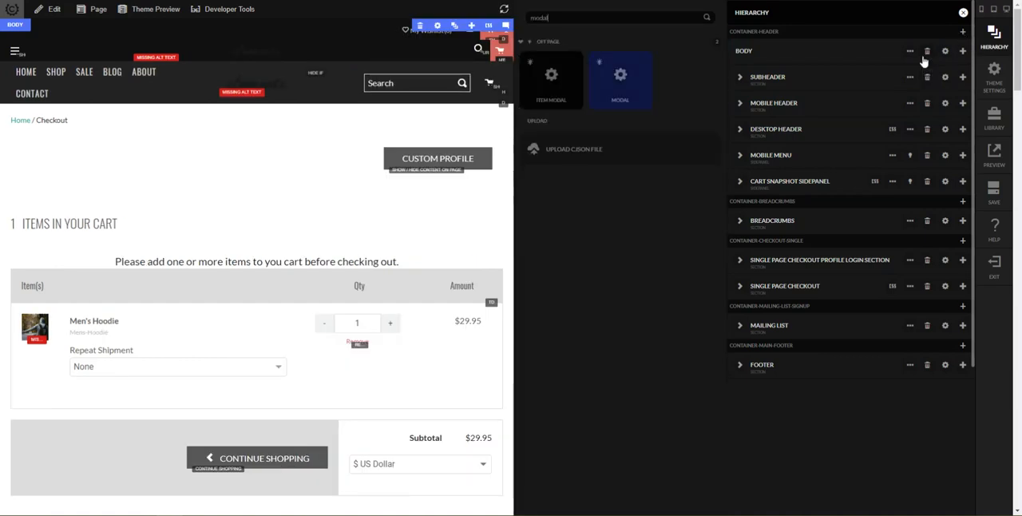
click(632, 87)
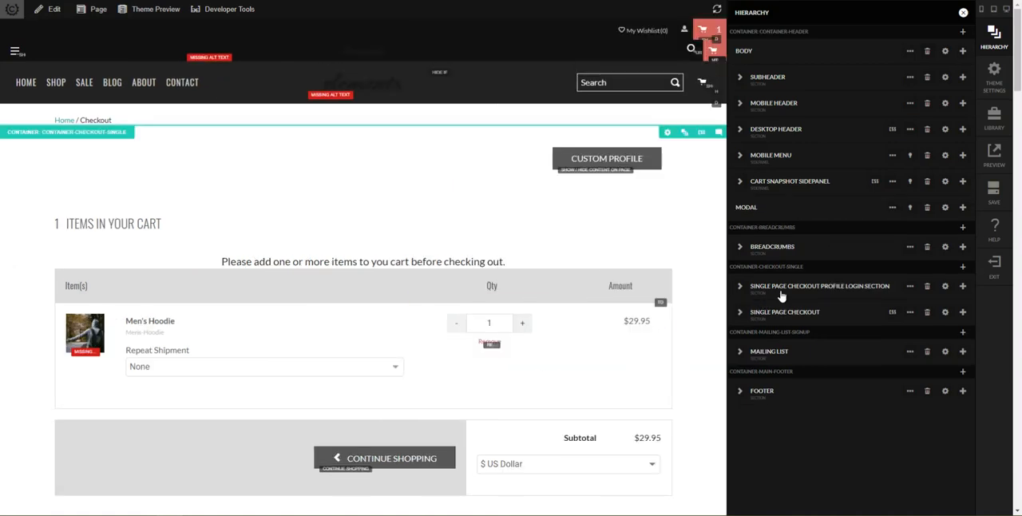
Rename the new modal in the hierarchy as EXIT INTENT MODAL.
double_click(746, 211)
double_click(746, 211)
text(EXIT INTENT)
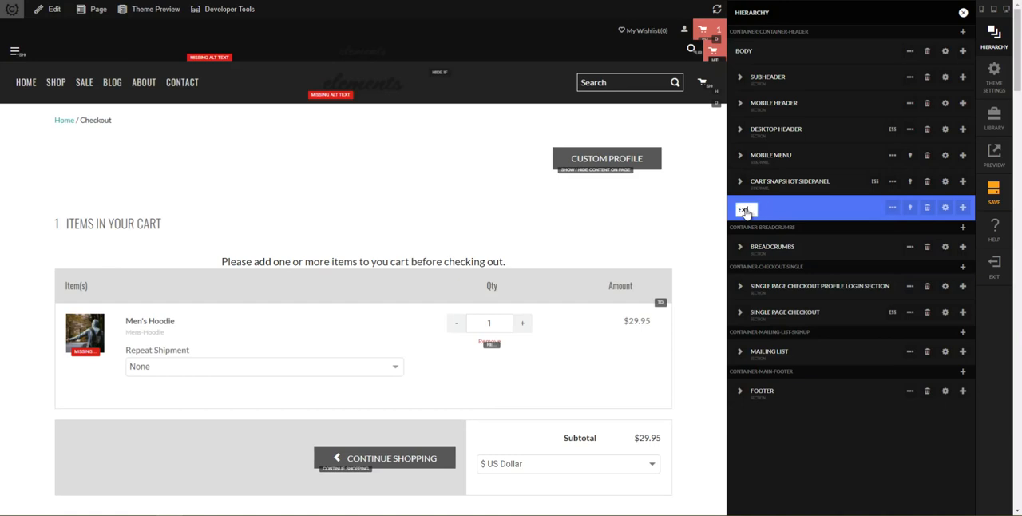
text( MODAL)
key(Return)
Show the exit intent modal on the page and add a single full-width (12) column row inside it.
click(912, 209)
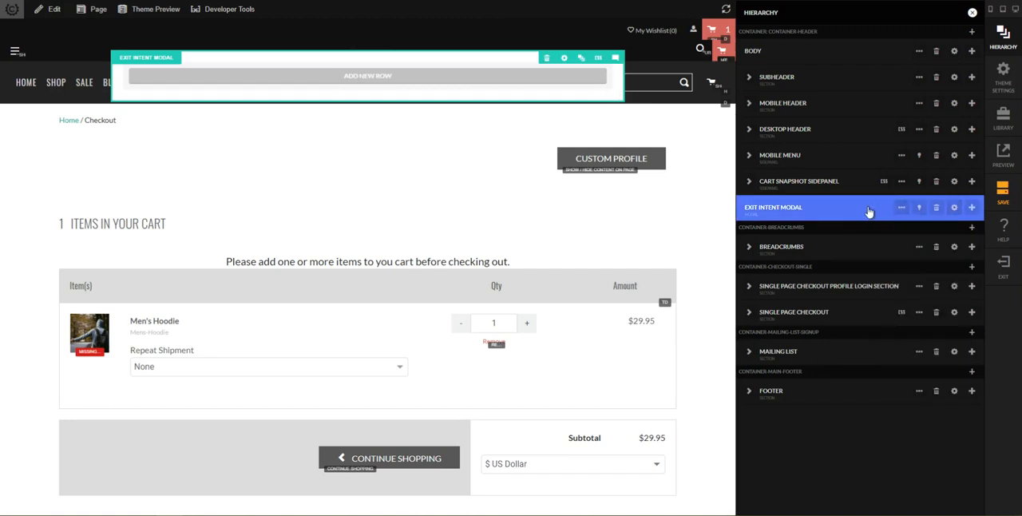
click(955, 210)
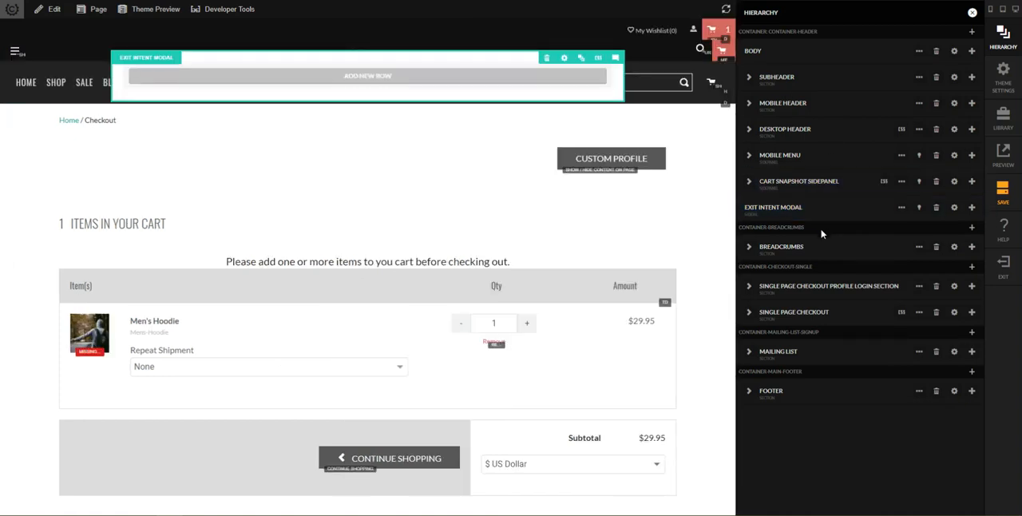
click(424, 83)
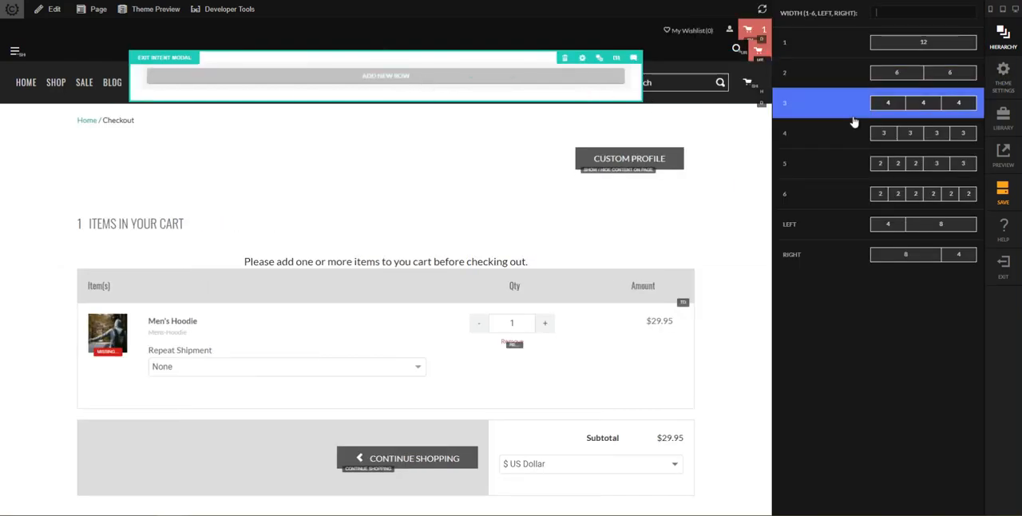
click(911, 56)
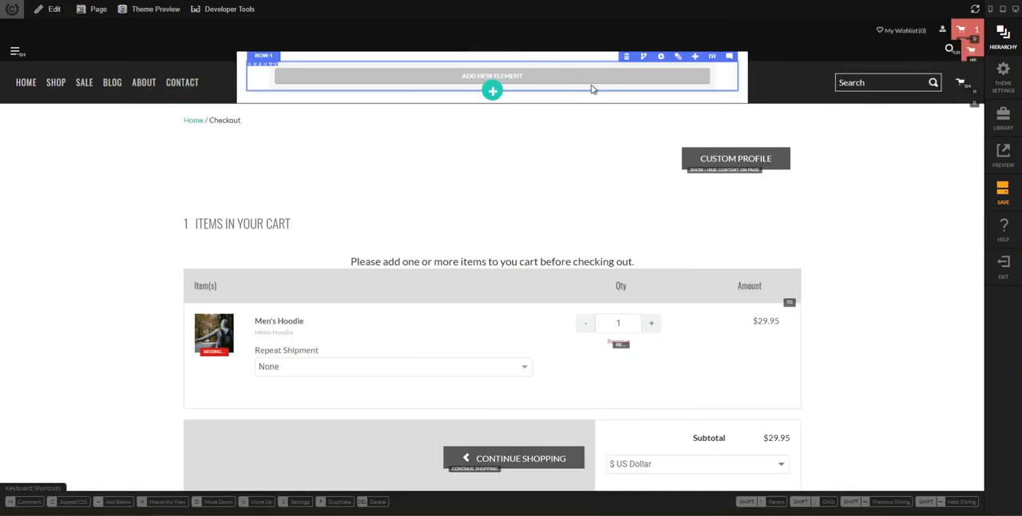
Add a text block to the modal row reading "Wait, don't leave we have a special offer for you. Claim your discount now!".
text(htextbloc)
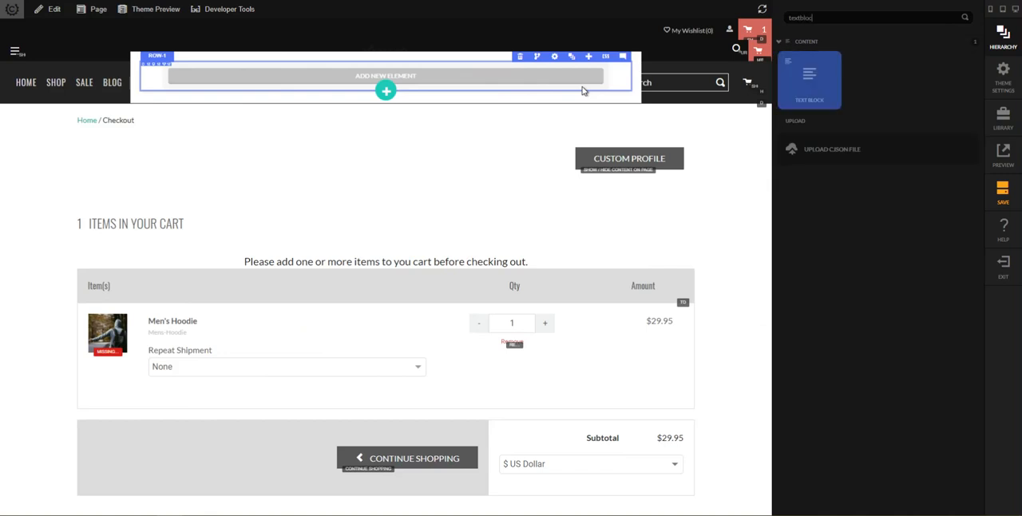
key(Return)
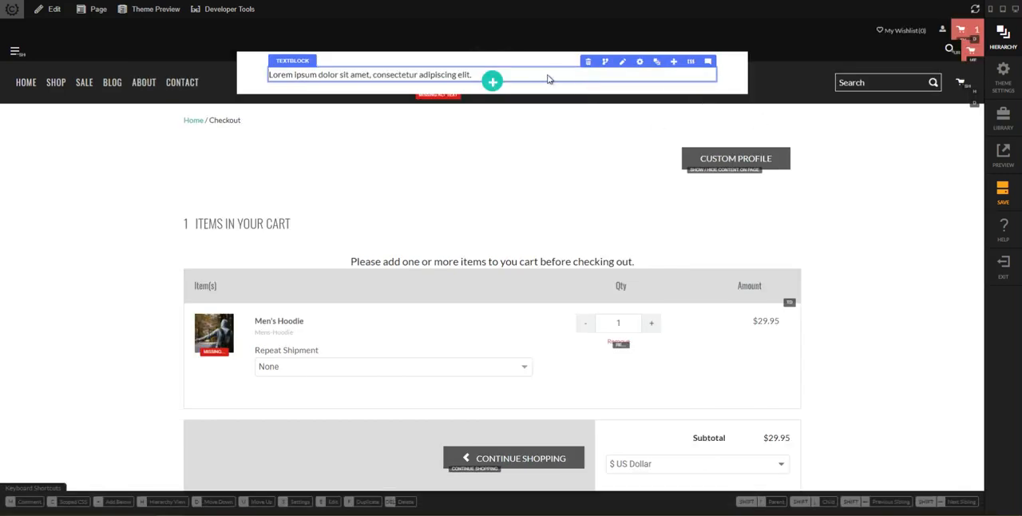
click(622, 62)
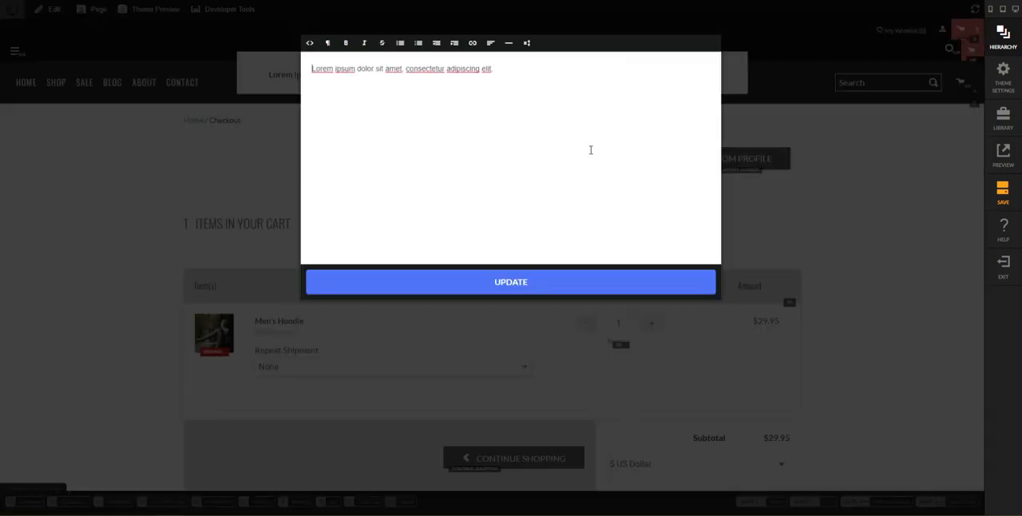
key(ctrl+a)
text(Wait, don't leave)
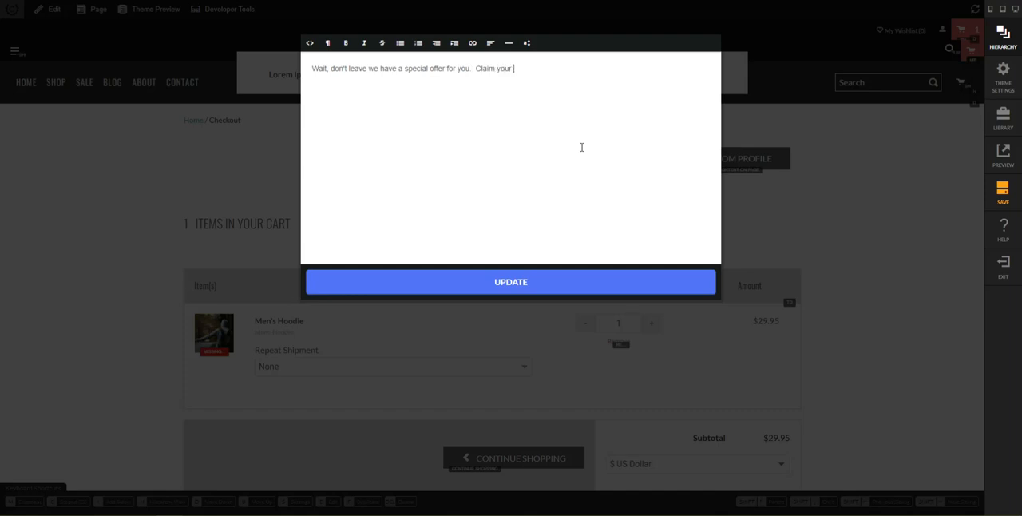
text(count now!)
click(590, 282)
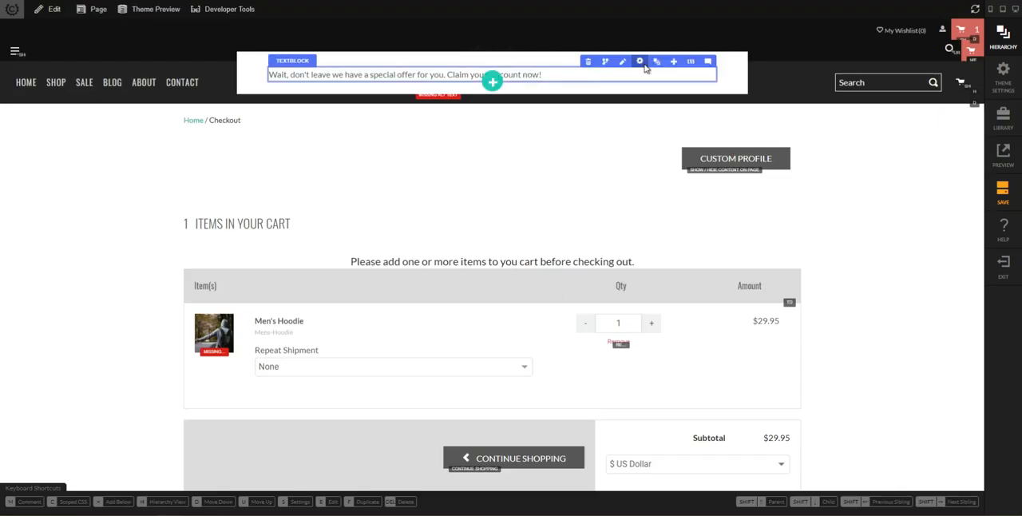
Set the text block's small-screen alignment to center.
click(640, 63)
click(792, 260)
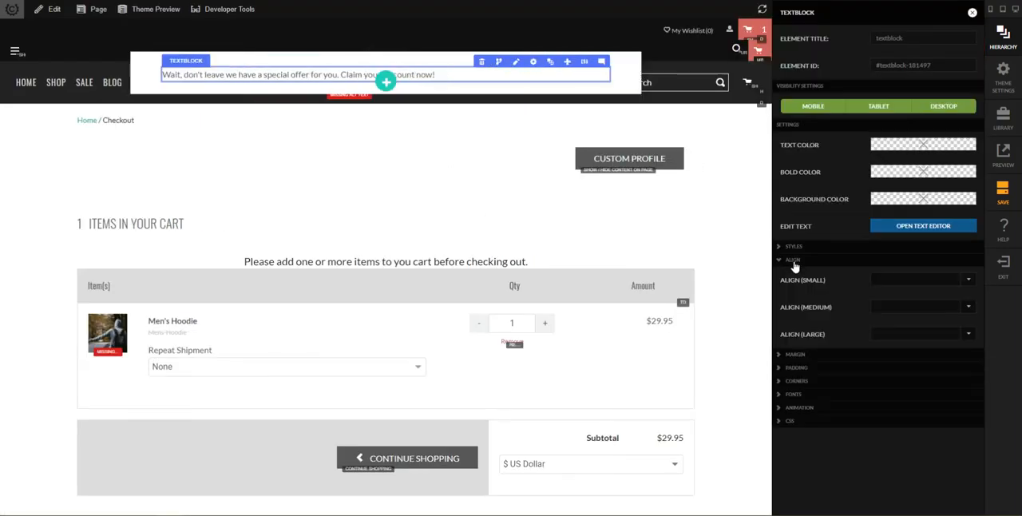
click(893, 281)
click(886, 309)
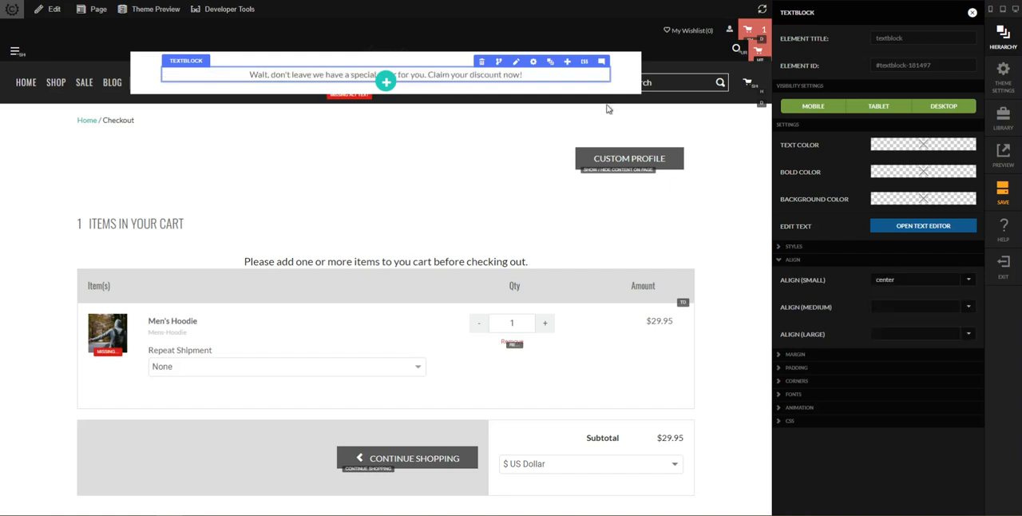
click(624, 93)
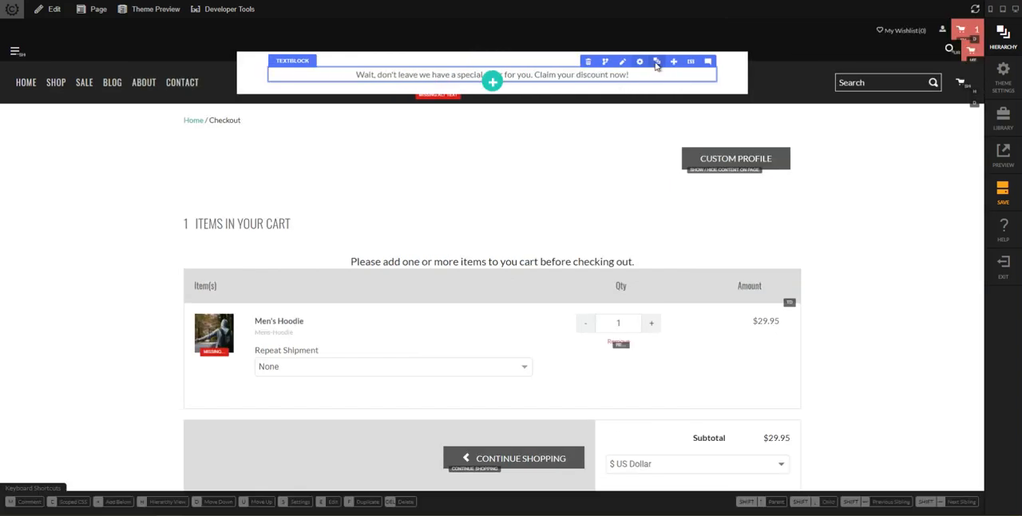
Add a button below the modal's text block and label it "Save 10% now!".
click(656, 62)
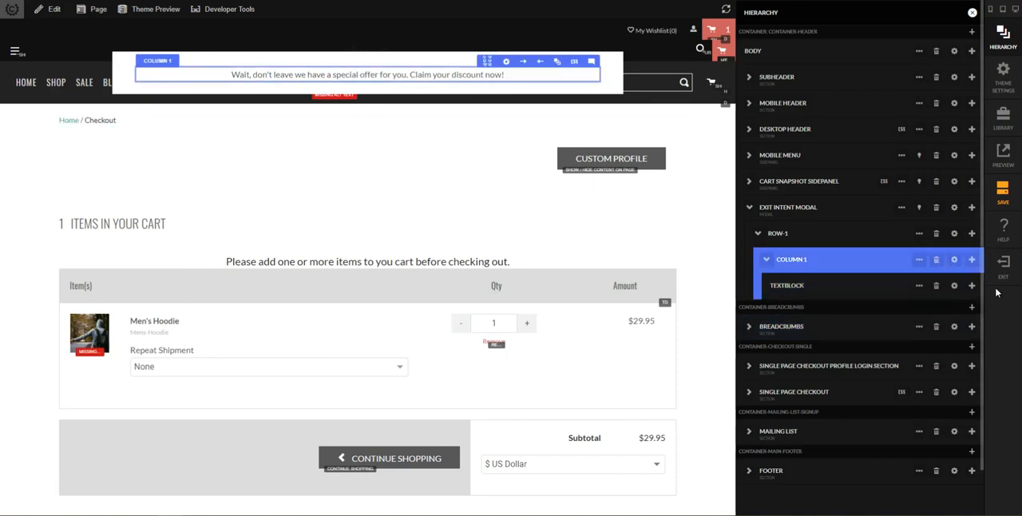
click(973, 285)
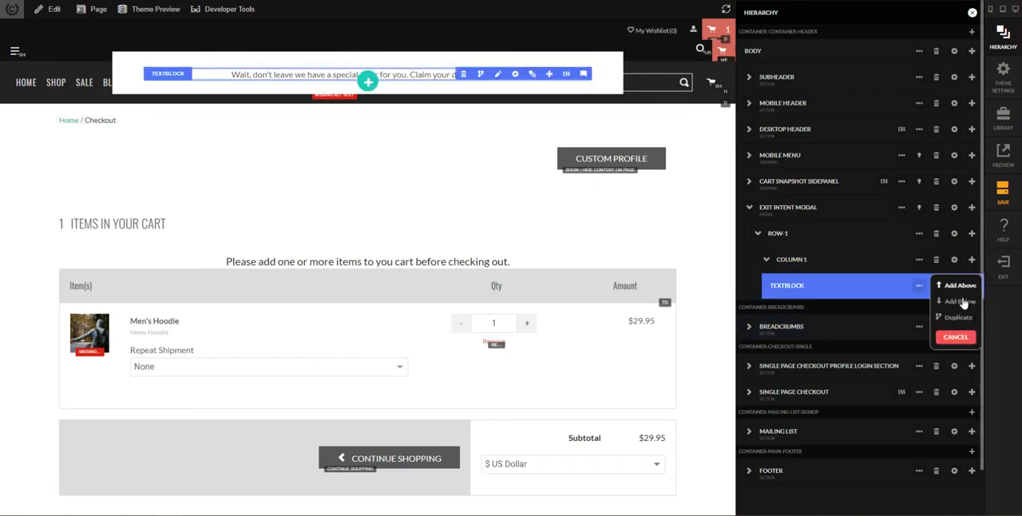
click(963, 302)
text(button)
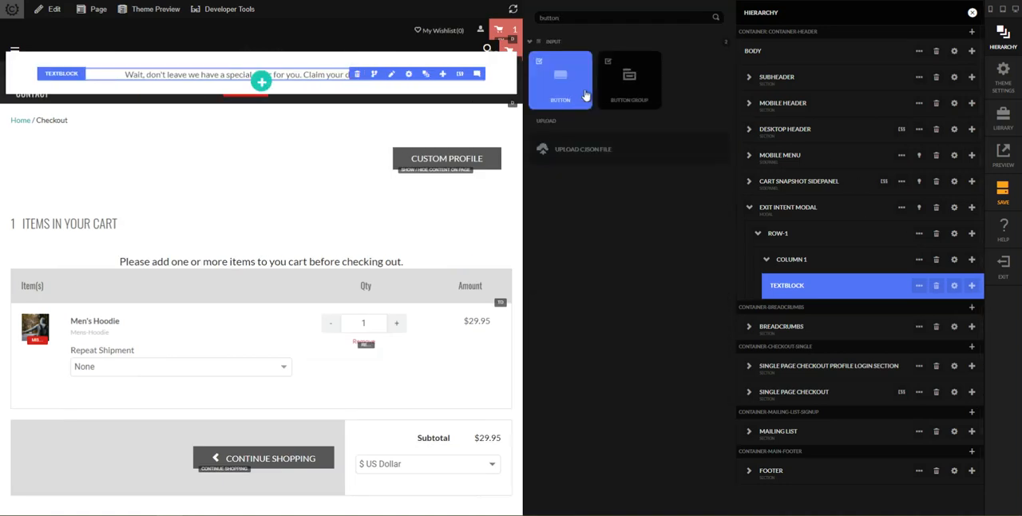
click(564, 102)
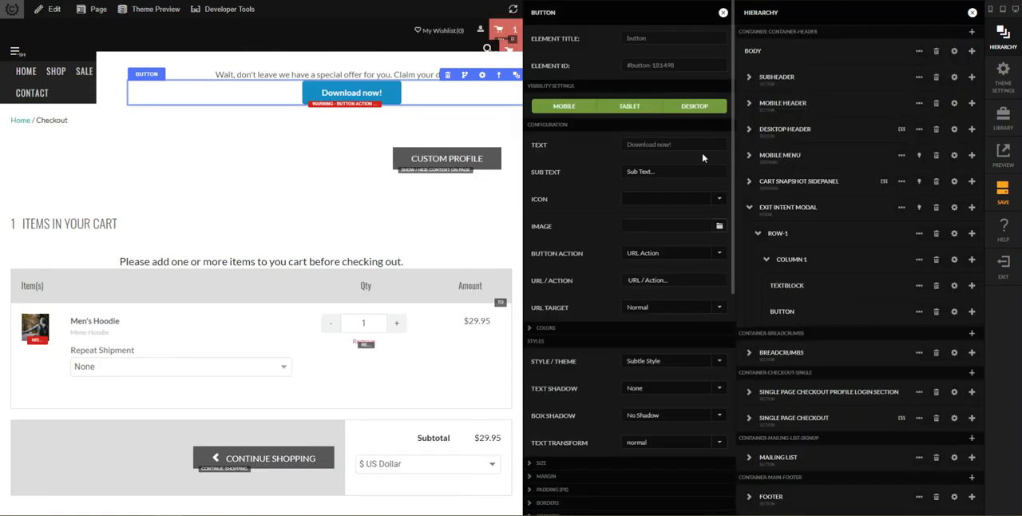
text(Save 10%)
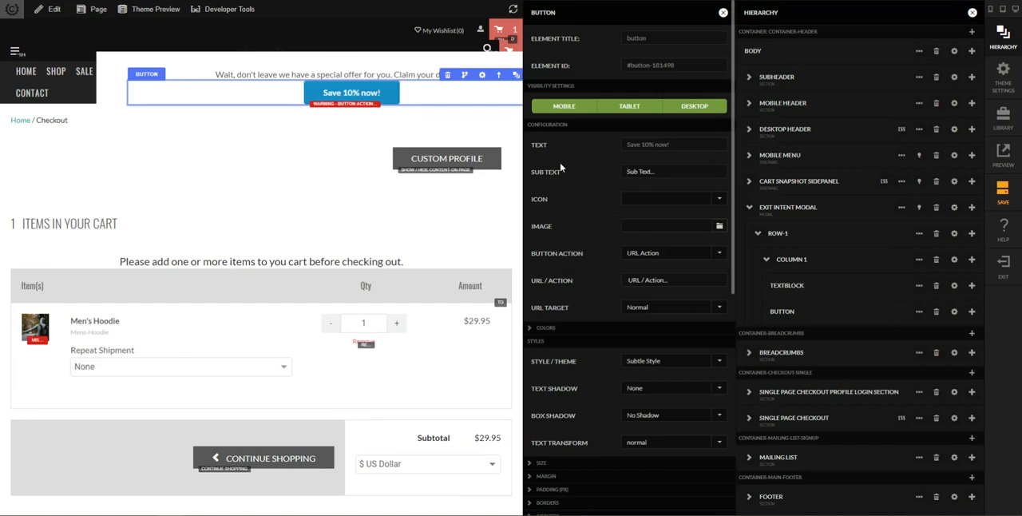
Set the button action to Add Coupon To Cart with coupon code 10OFF, hiding the exit intent modal.
click(673, 254)
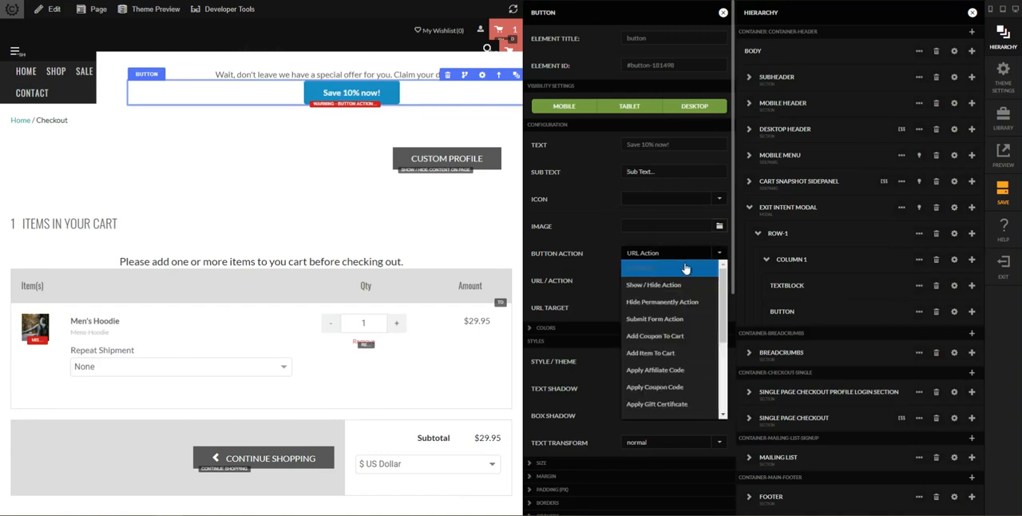
click(673, 336)
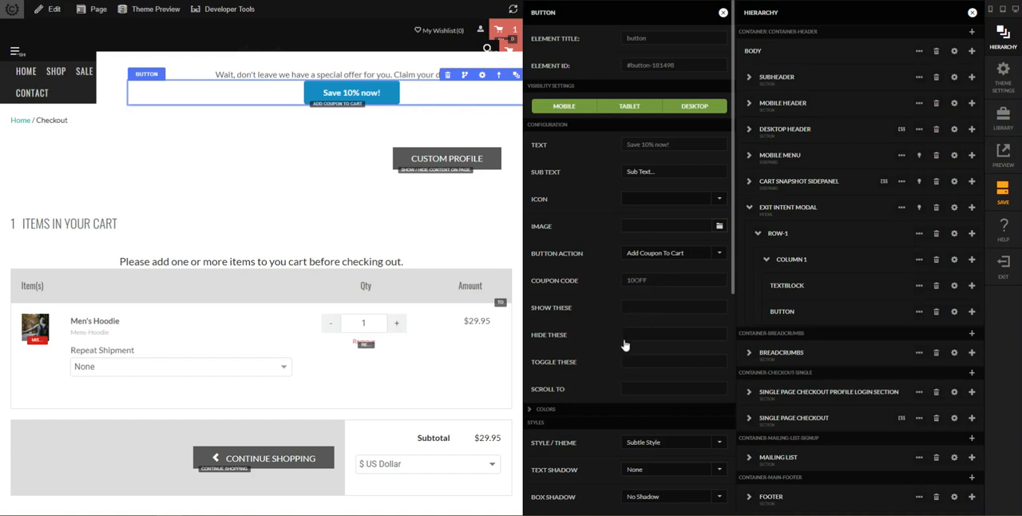
click(617, 314)
click(657, 341)
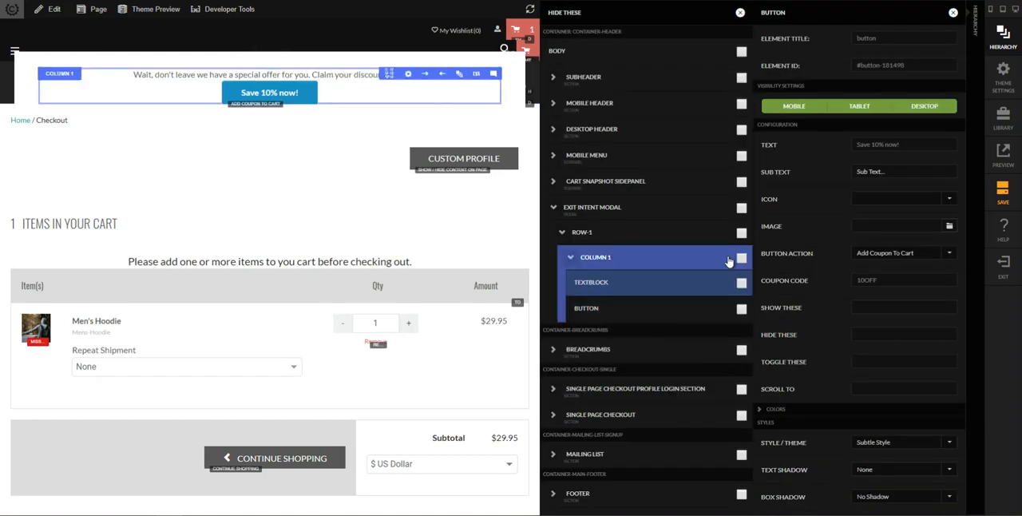
click(742, 210)
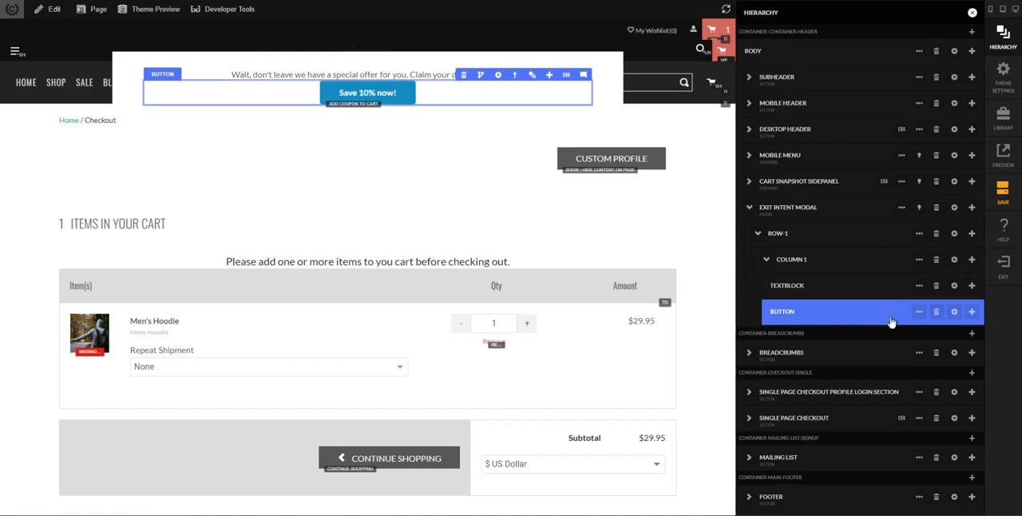
Set the exit intent modal's underlay background color to Theme Overlay 01.
click(954, 208)
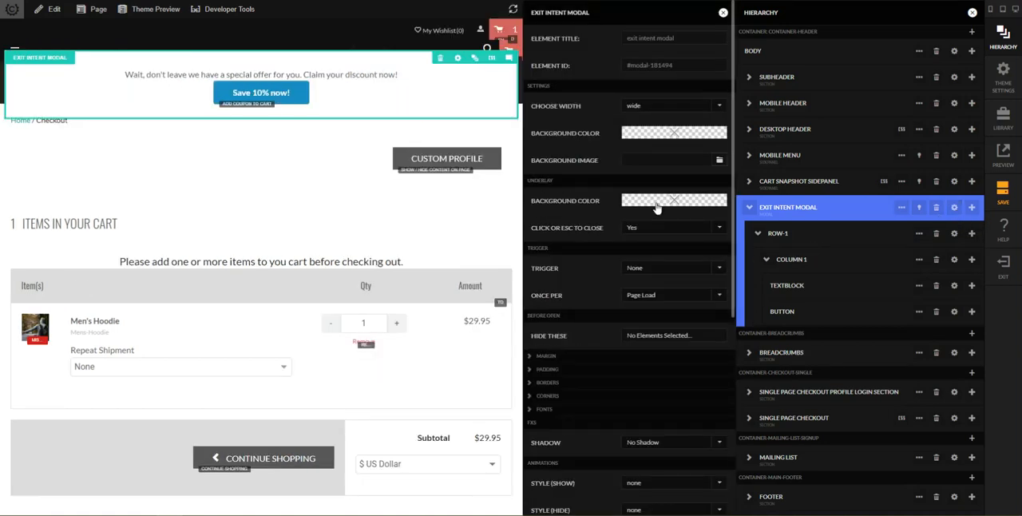
click(656, 202)
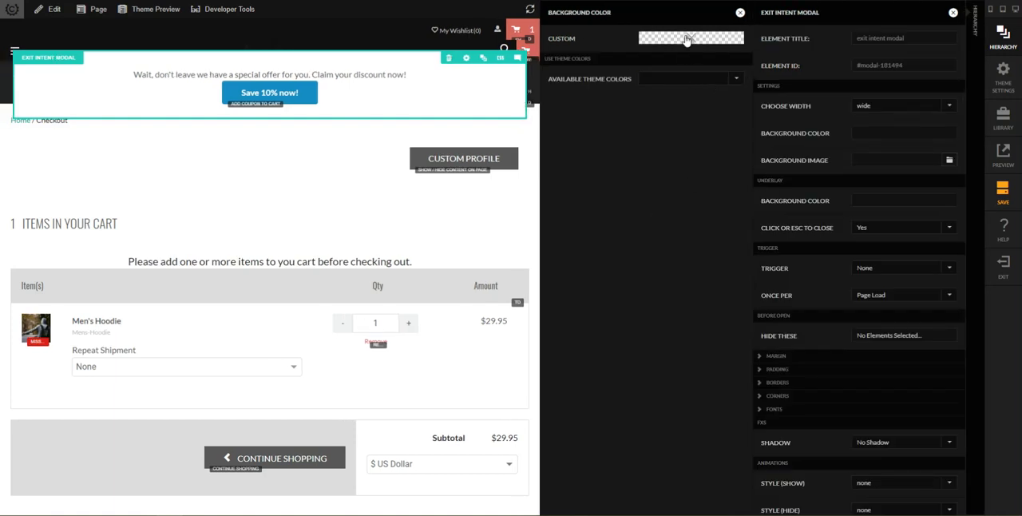
click(671, 78)
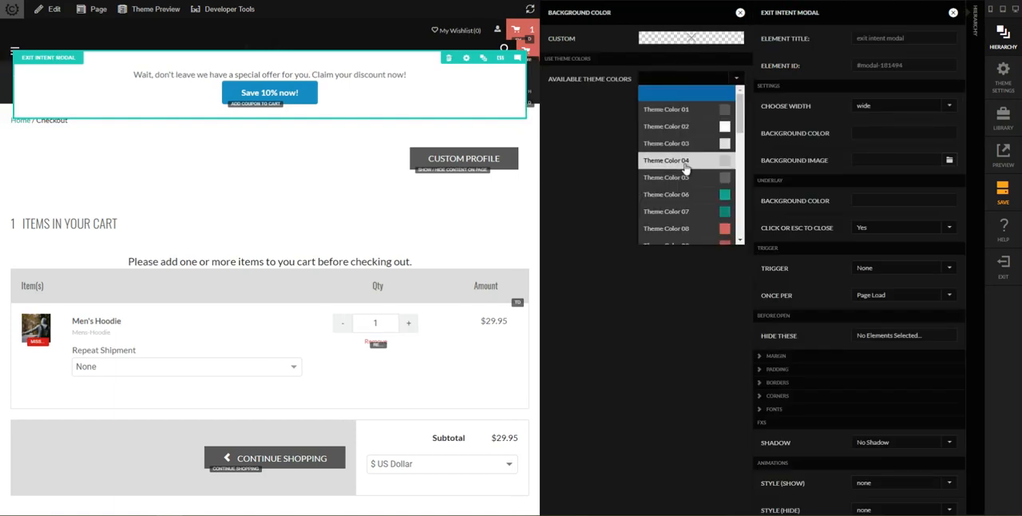
scroll(687, 168, down, 2)
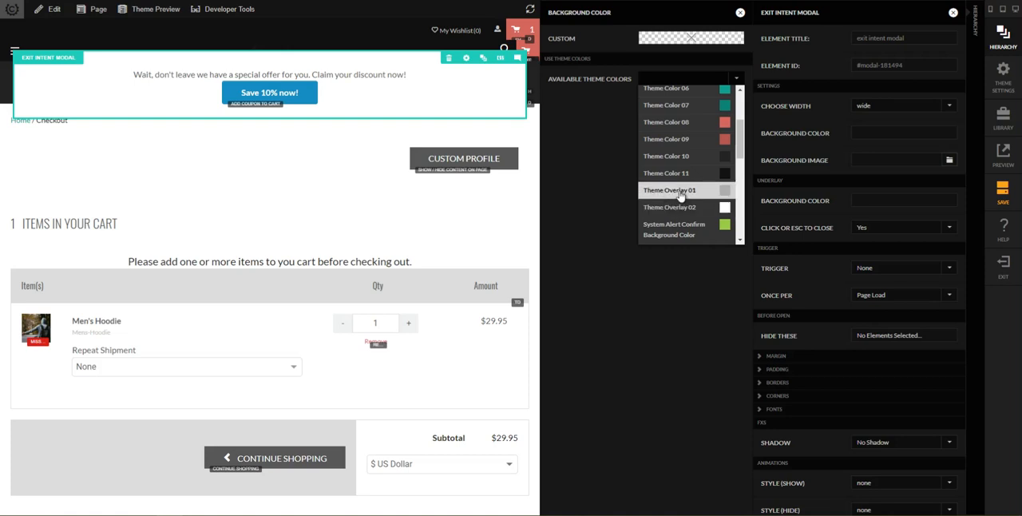
click(683, 192)
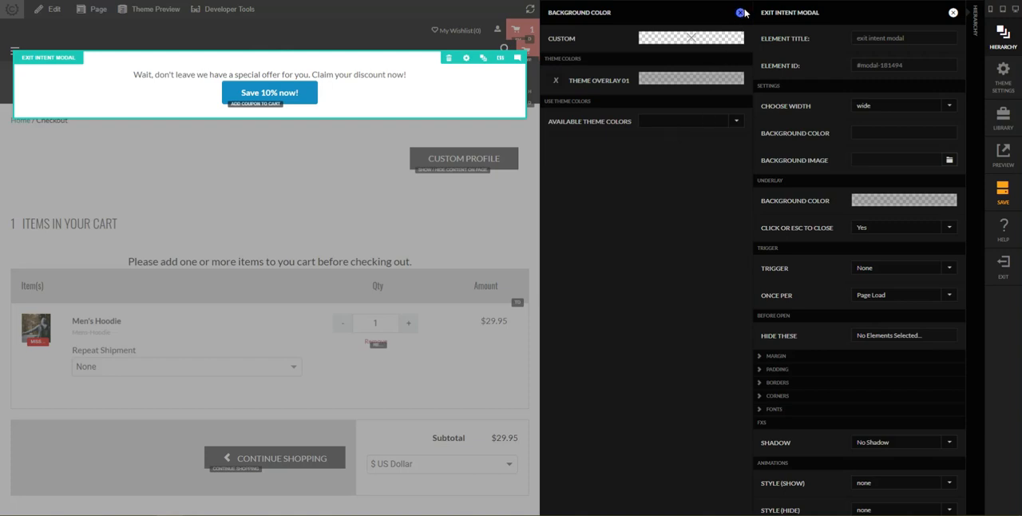
Set the modal's border width to 2 px on all four sides for Mobile Up.
click(822, 388)
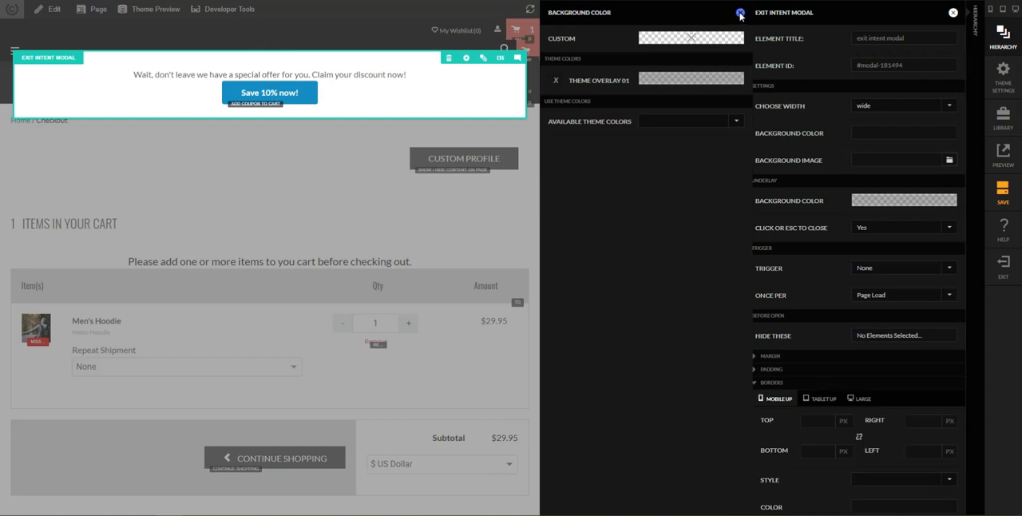
scroll(826, 388, down, 3)
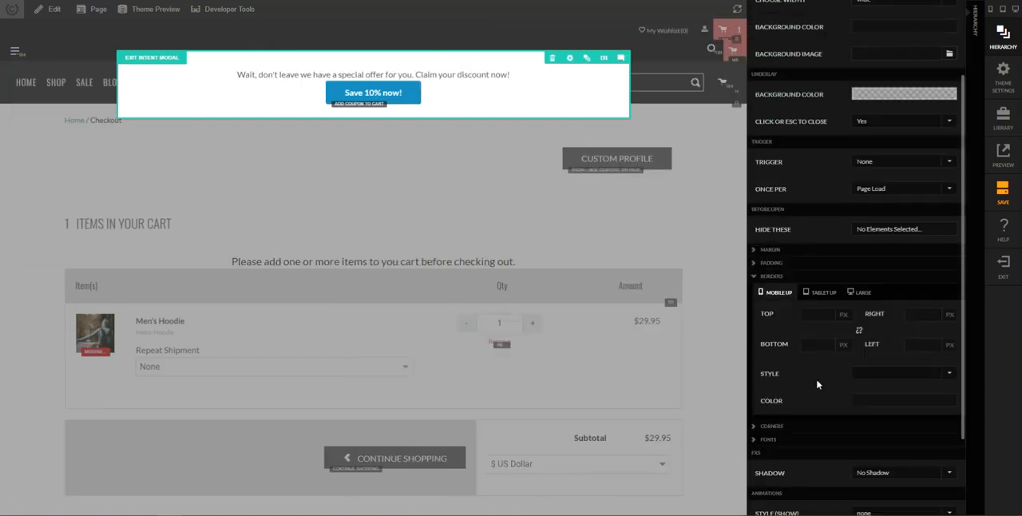
click(815, 313)
text(2)
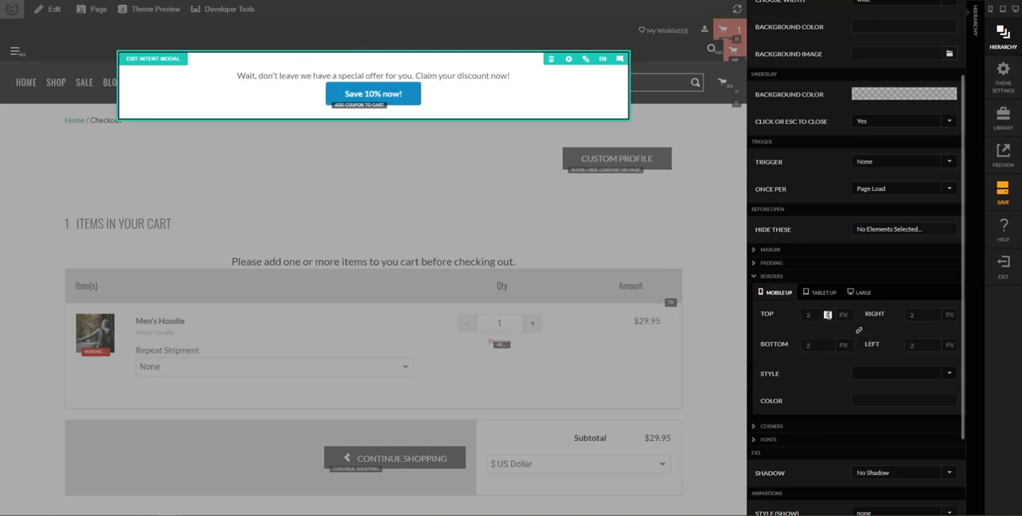
Set the exit intent modal's Mobile Up border to 2 px on all four sides with a solid style.
click(828, 318)
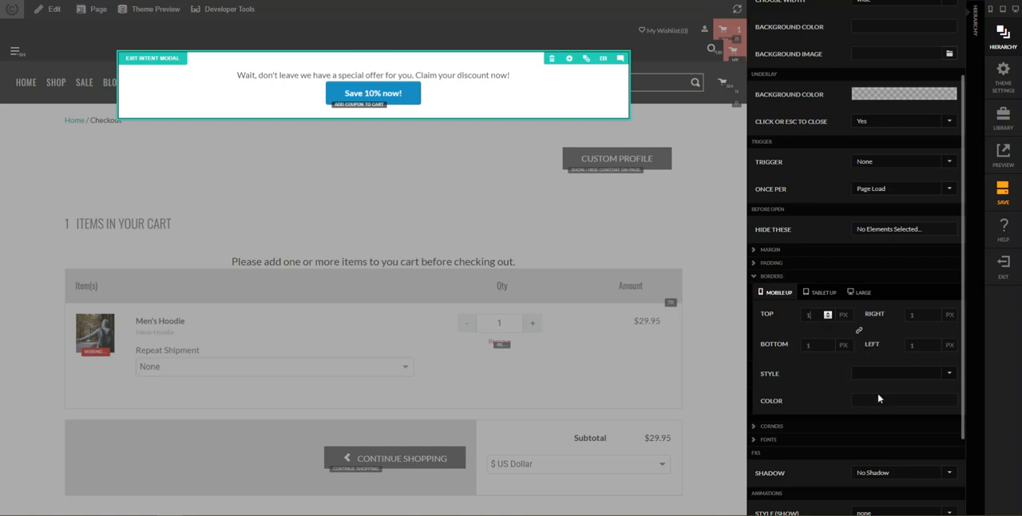
click(902, 372)
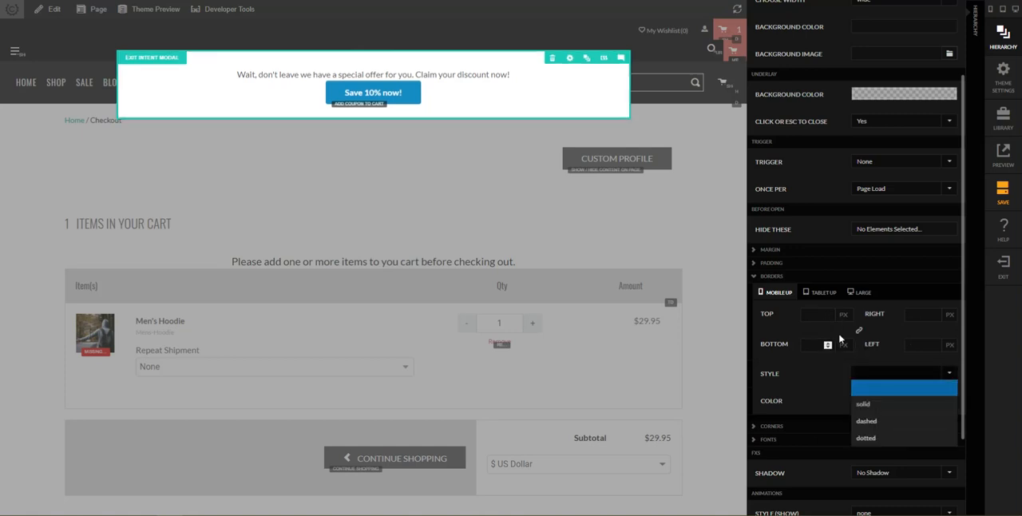
click(820, 315)
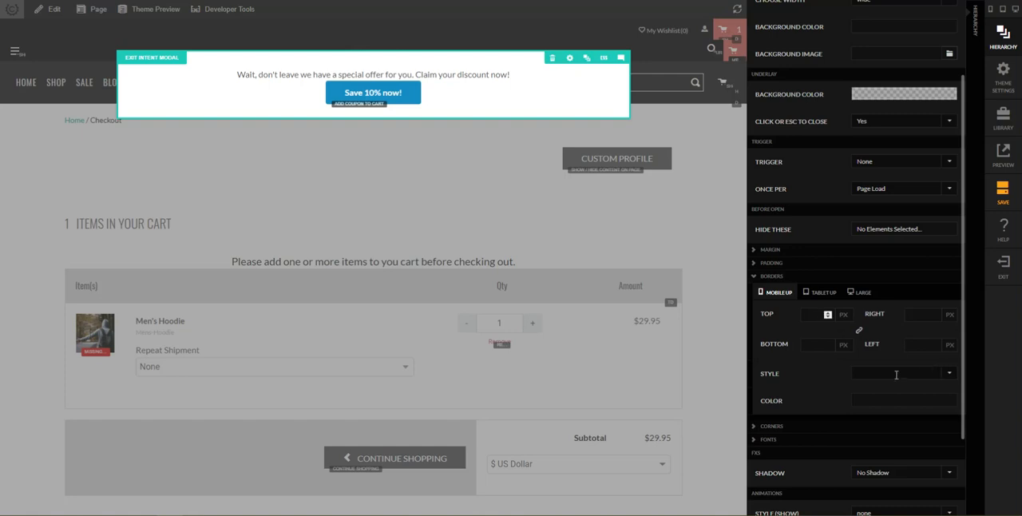
click(948, 375)
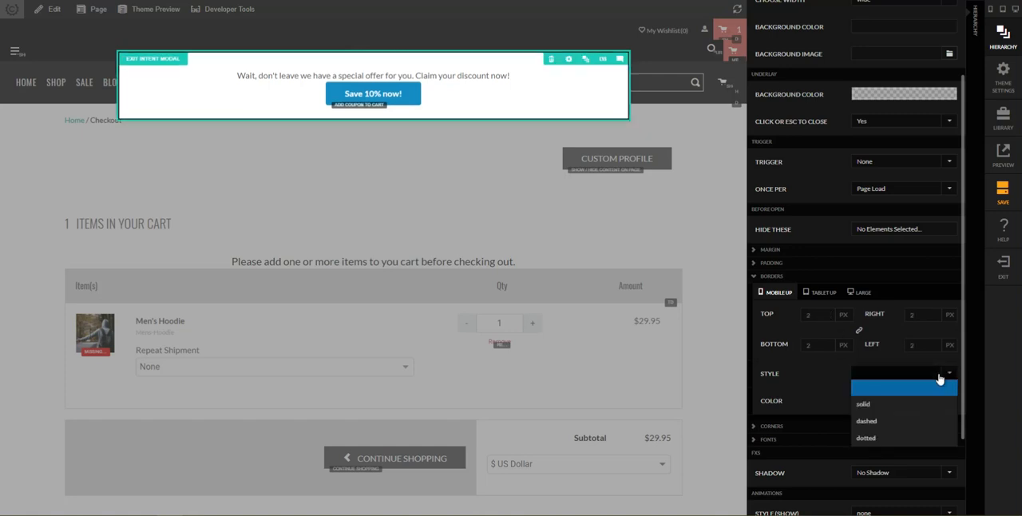
click(876, 405)
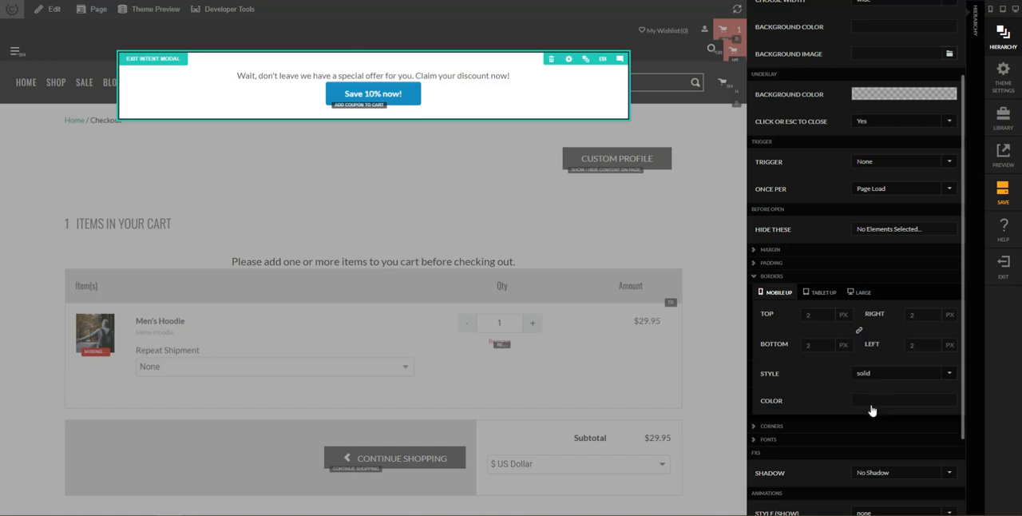
Set the modal's border color to the theme color System Alert Error Background Color and close the modal's settings.
click(866, 406)
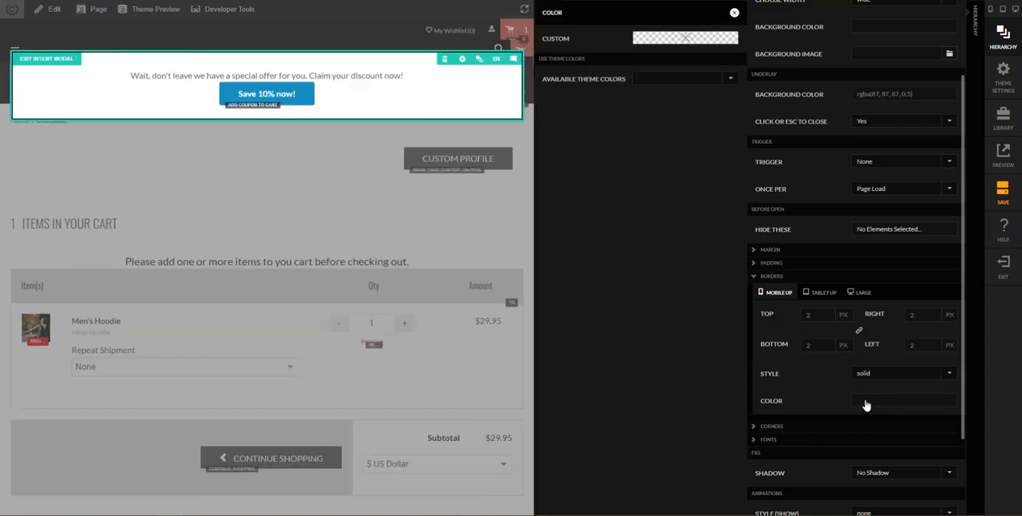
click(698, 81)
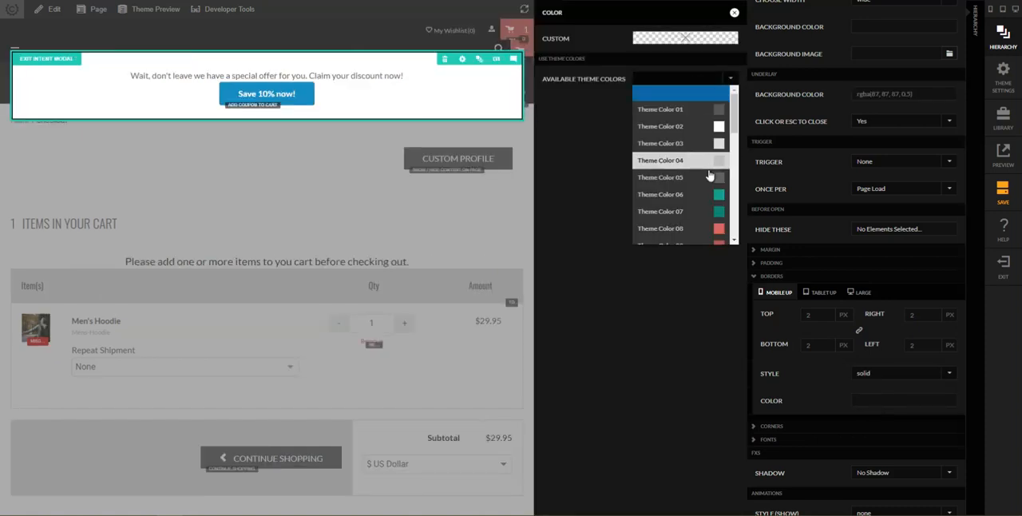
scroll(709, 175, down, 5)
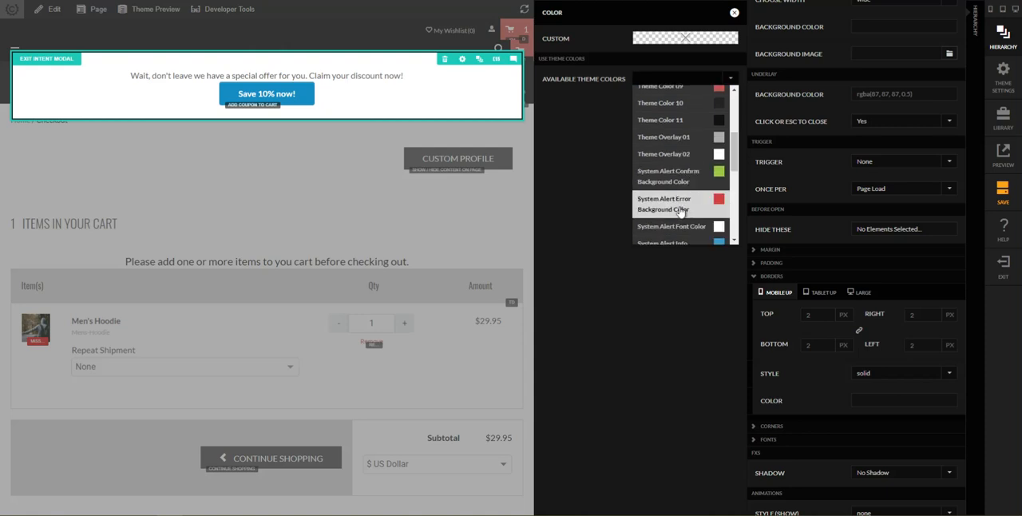
click(663, 208)
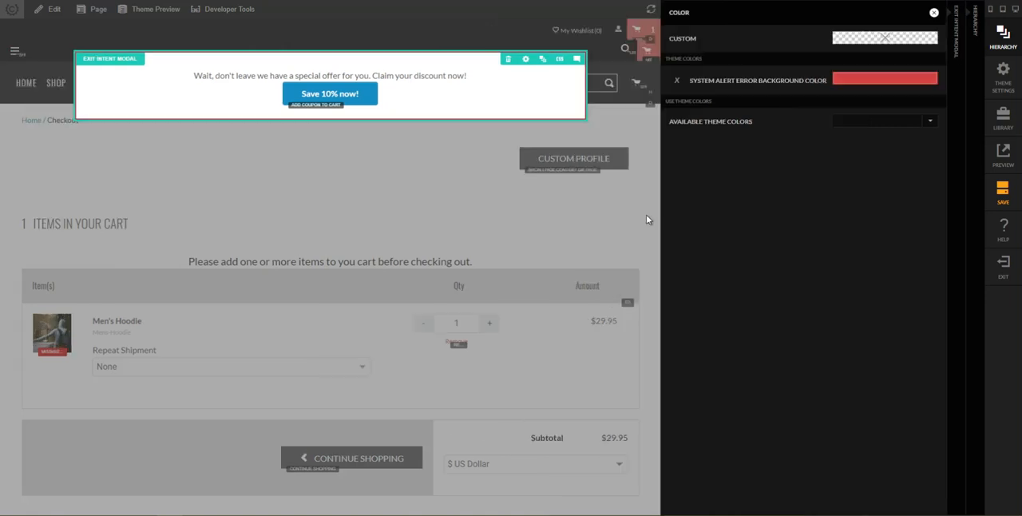
click(651, 256)
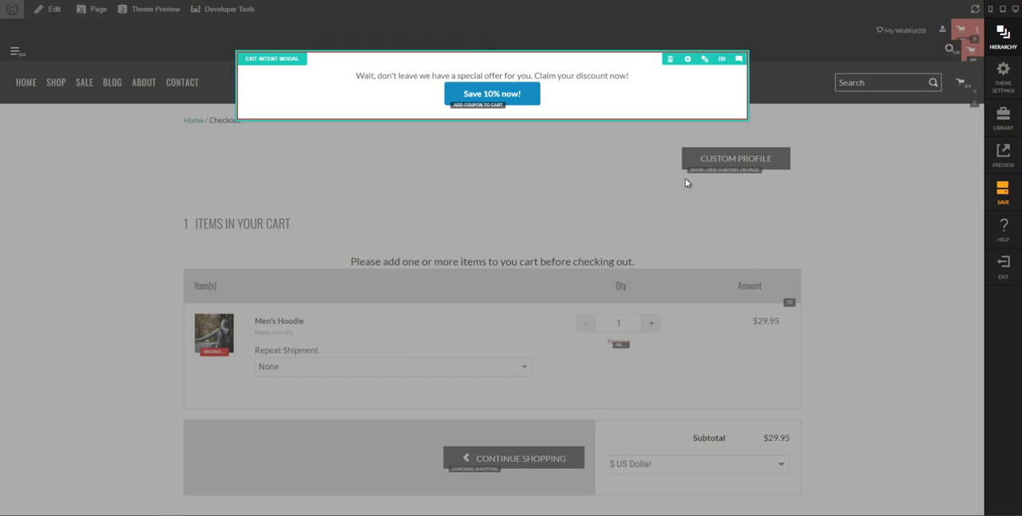
Set the exit intent modal's trigger to Exit Intent, limited to once per Customer.
mouse_move(485, 97)
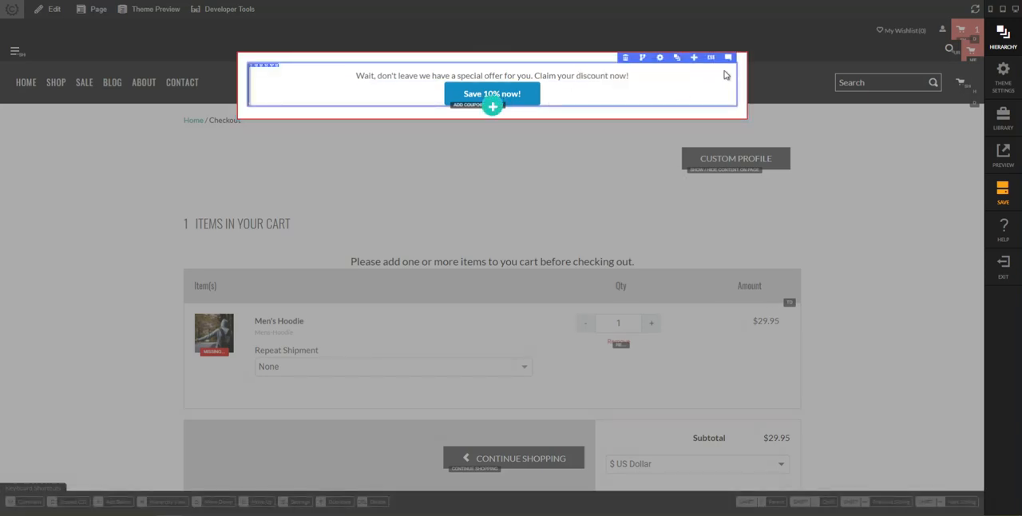
click(675, 59)
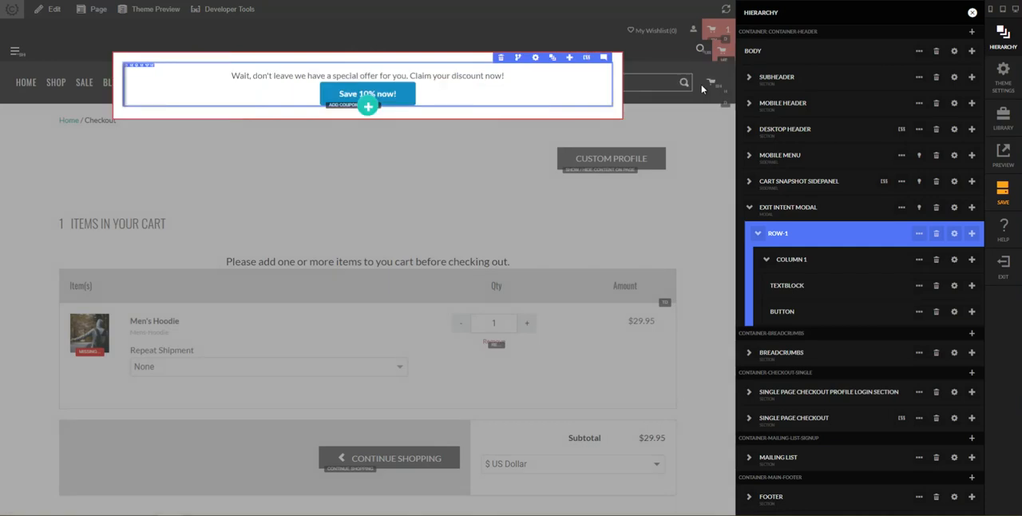
click(955, 208)
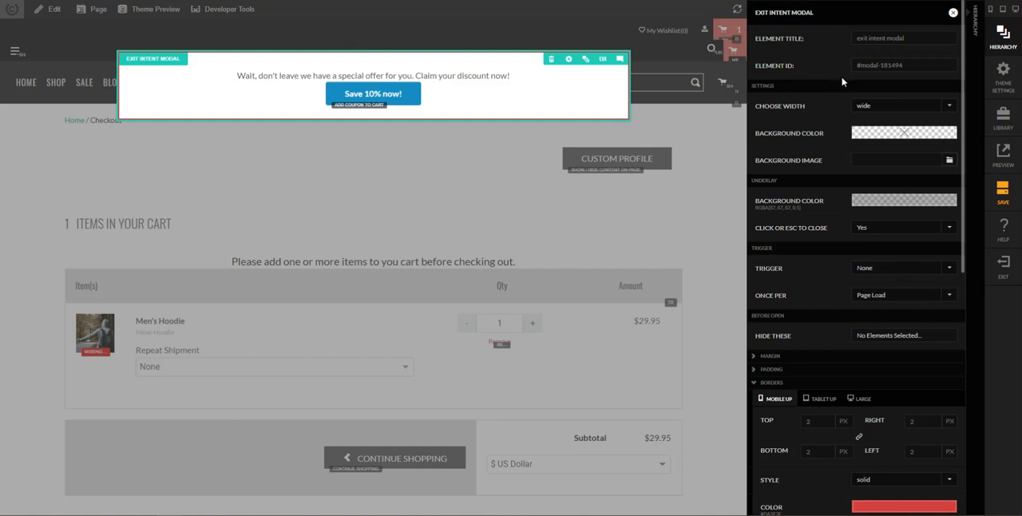
click(866, 270)
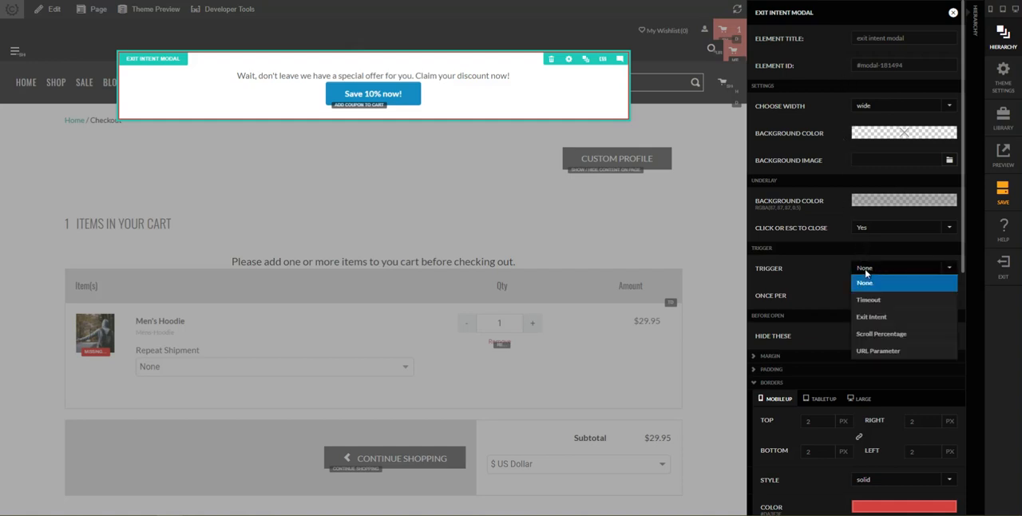
click(872, 318)
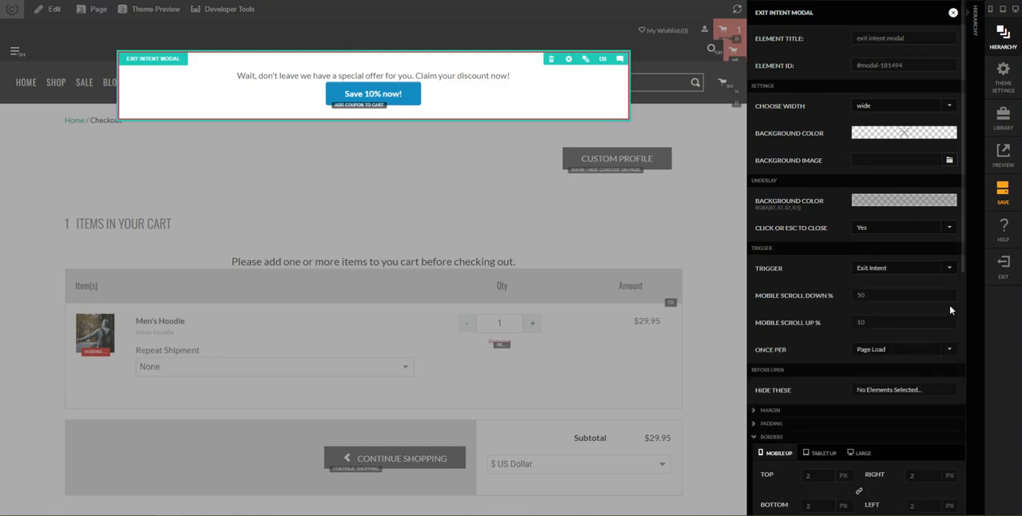
click(895, 349)
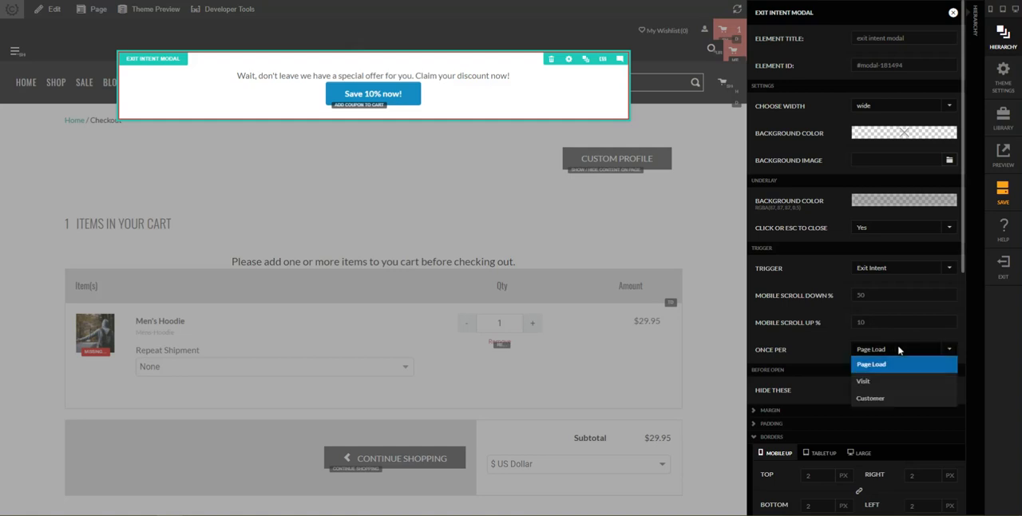
click(855, 400)
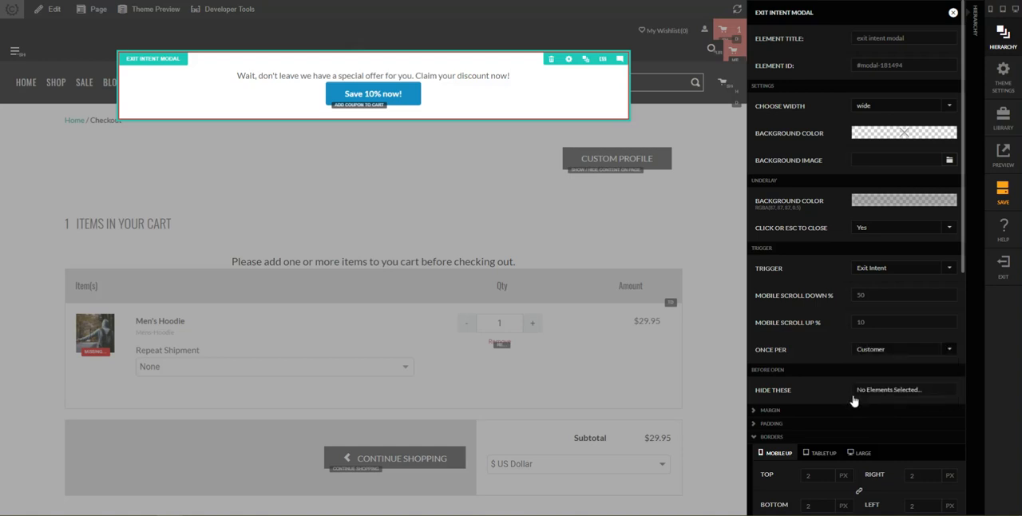
click(954, 13)
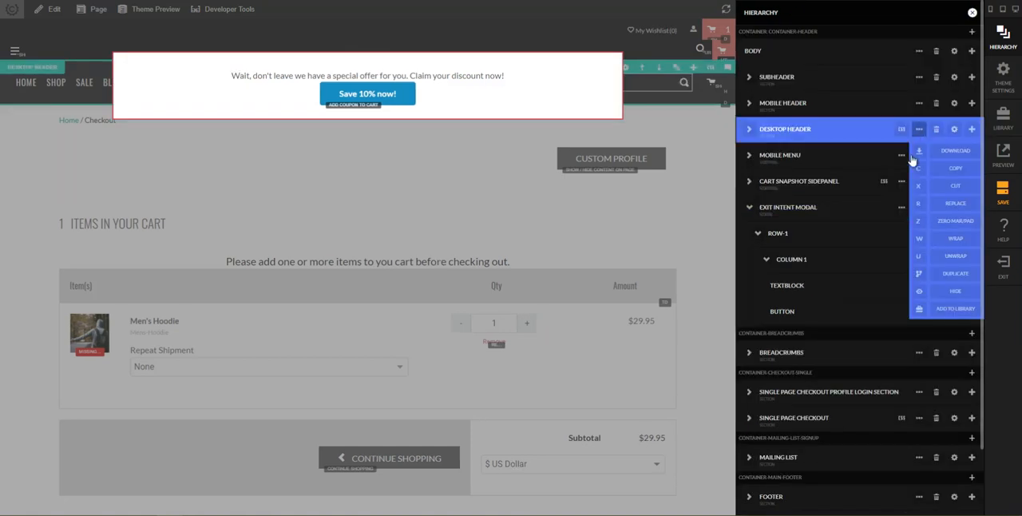
Wrap the exit intent modal in a Hide If logic element.
click(751, 208)
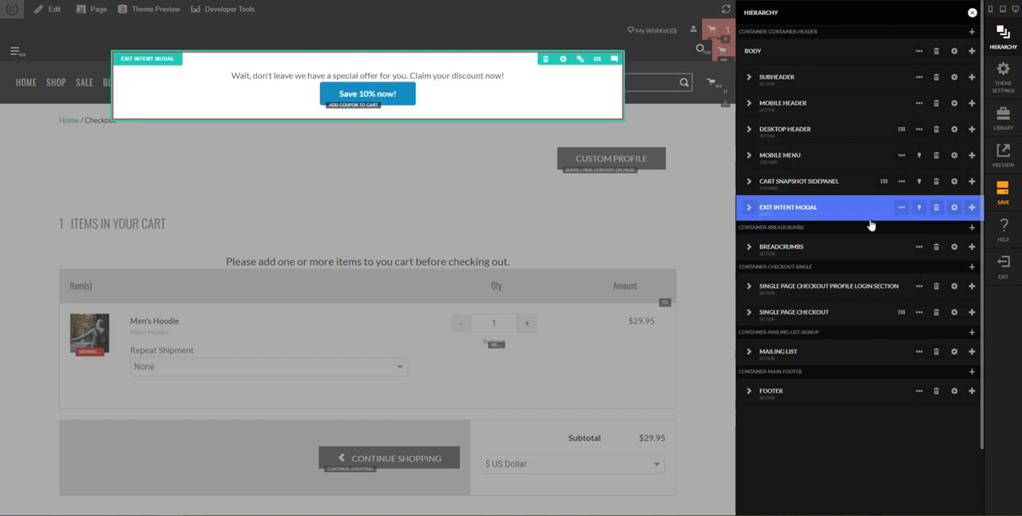
click(902, 206)
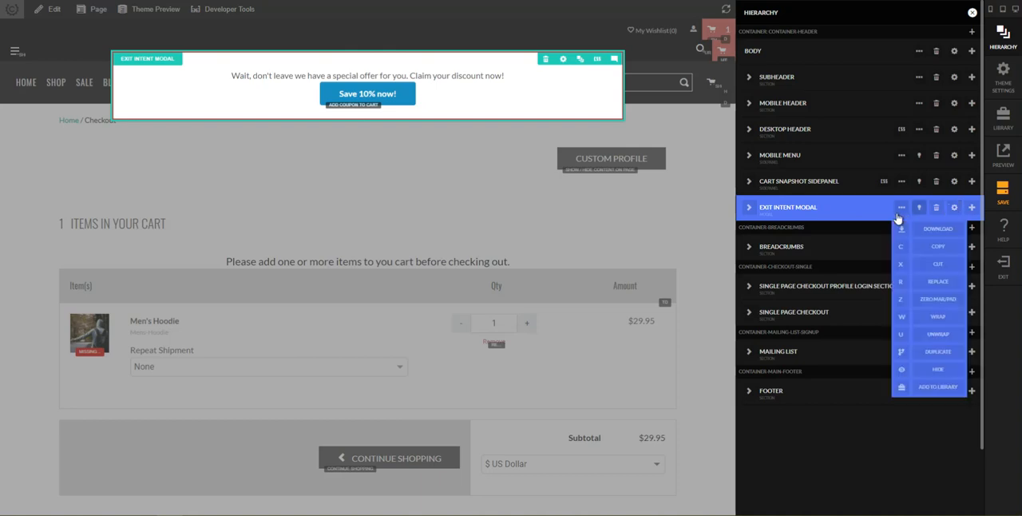
click(904, 318)
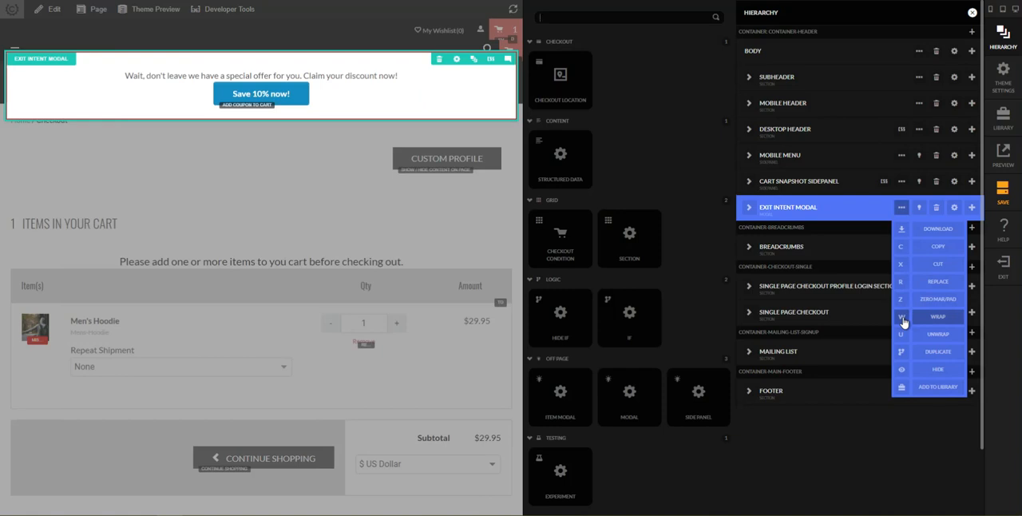
text(hide)
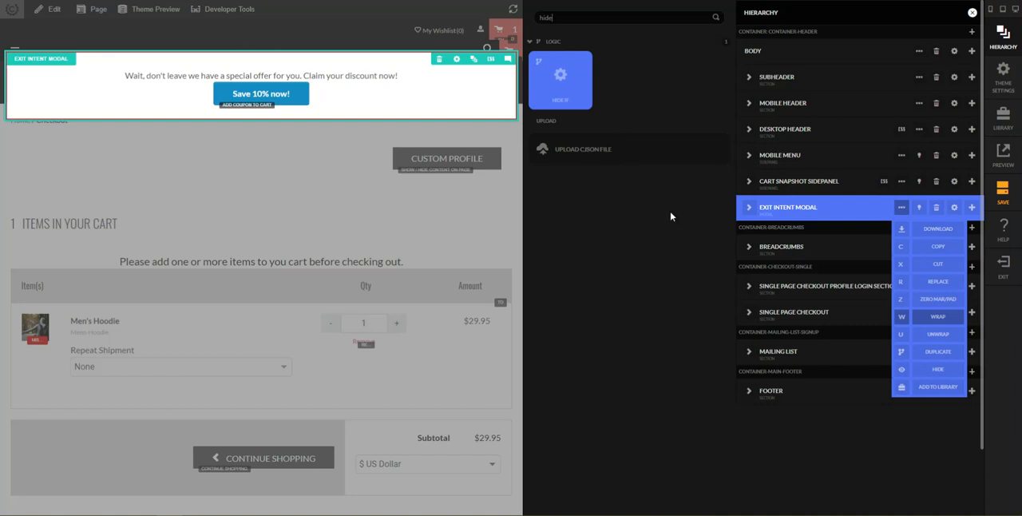
key(Escape)
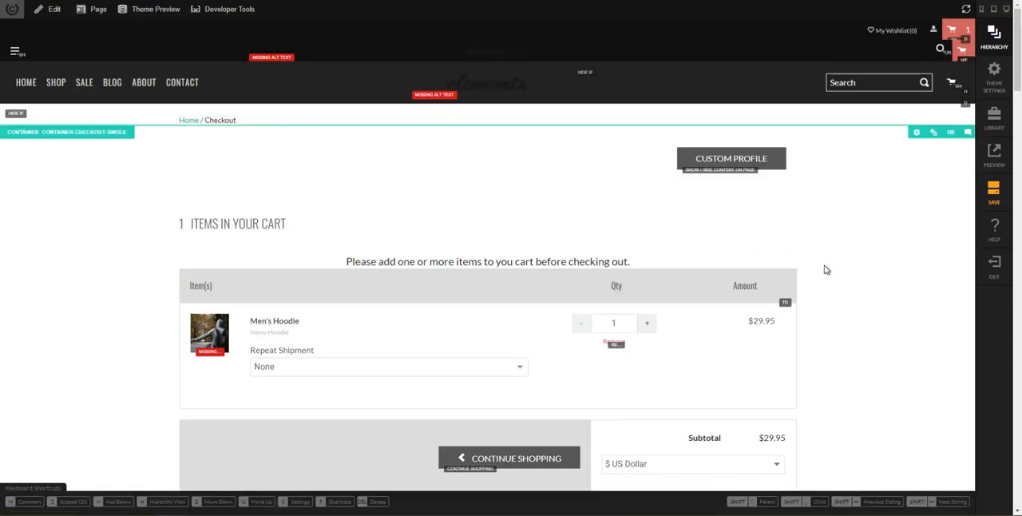
Set the Receipt condition to Yes on the Hide If element around the modal and save the changes.
click(996, 37)
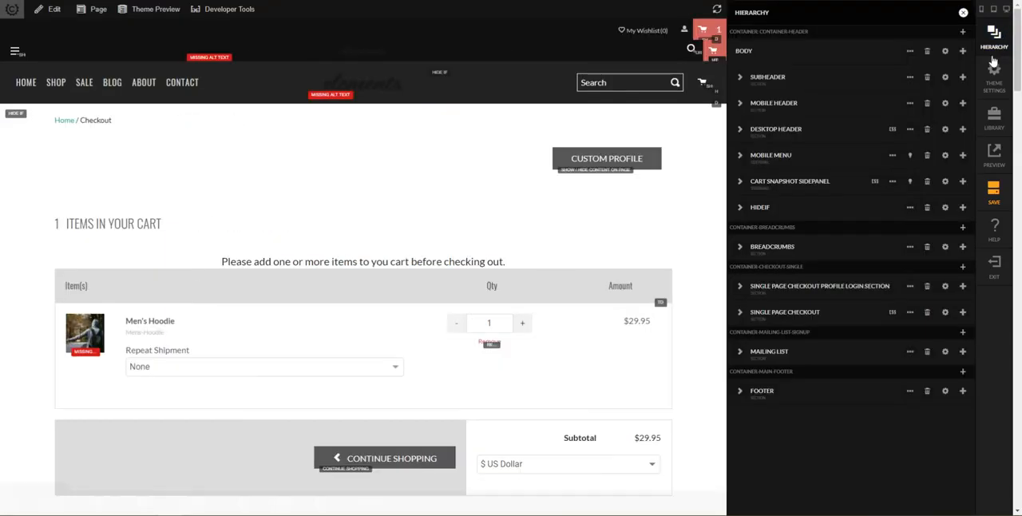
click(741, 207)
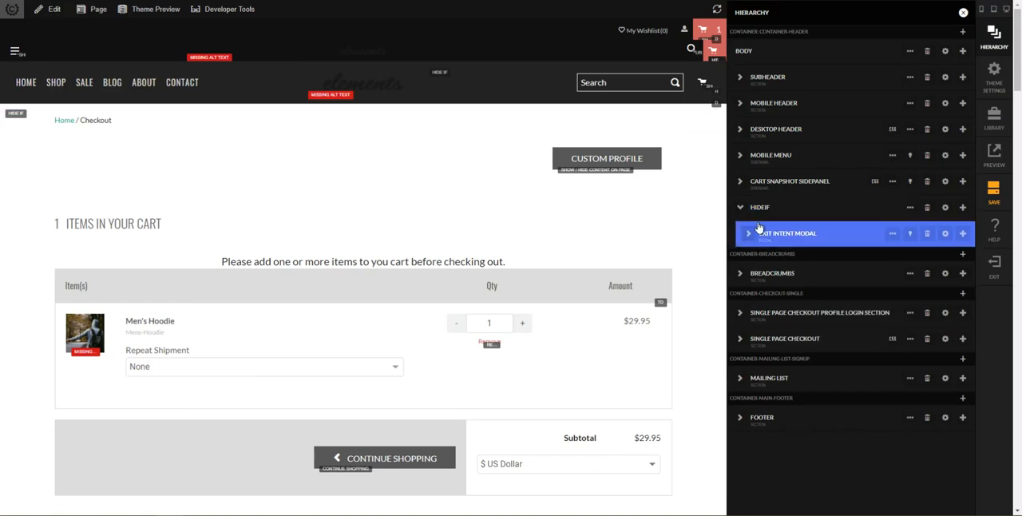
click(944, 208)
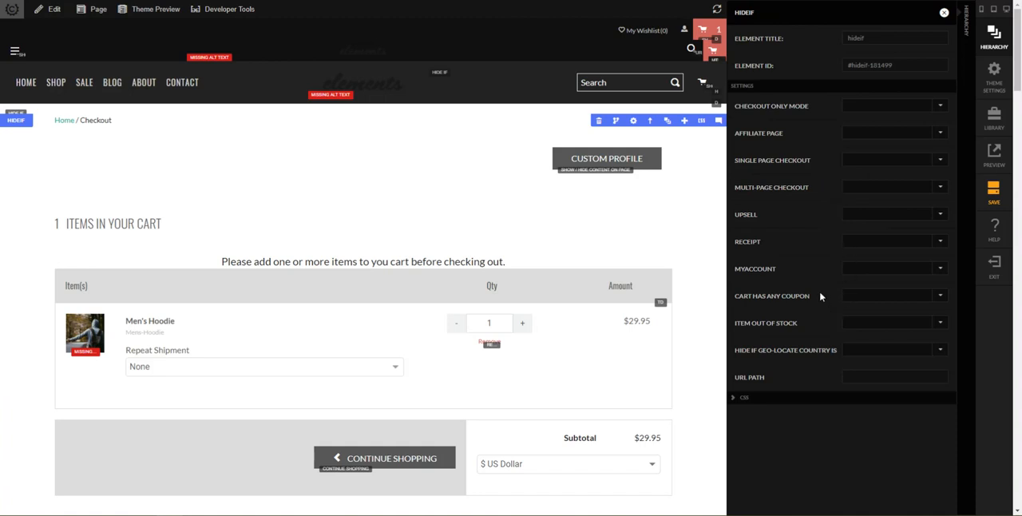
click(880, 245)
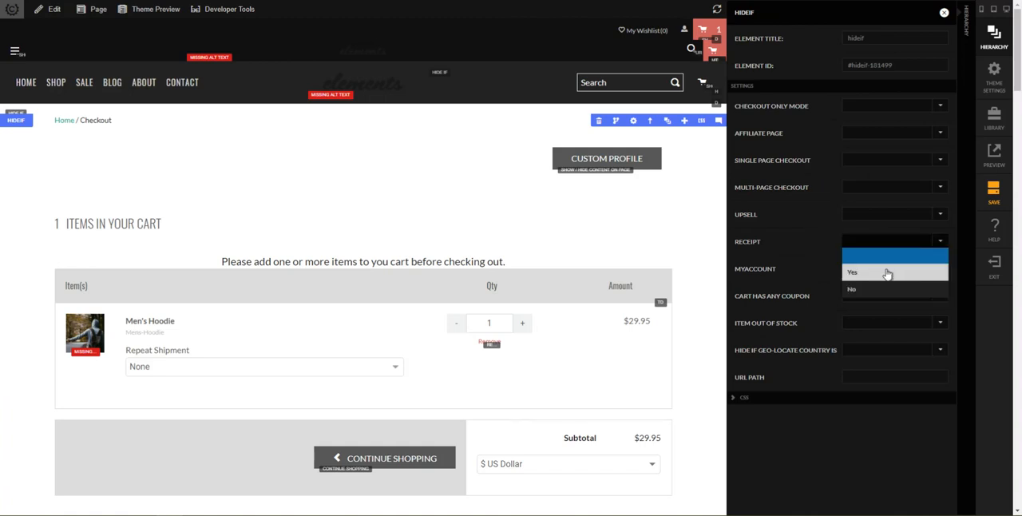
click(886, 274)
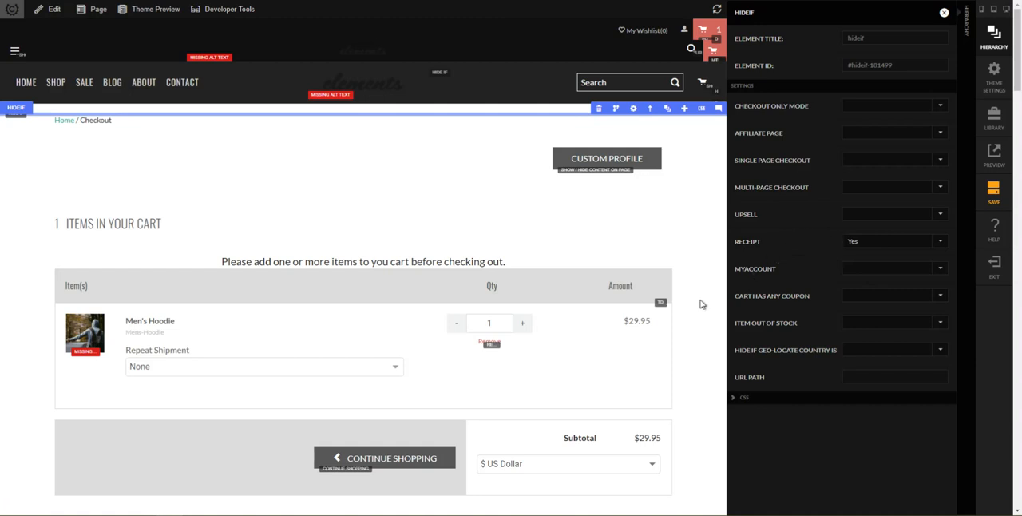
click(992, 195)
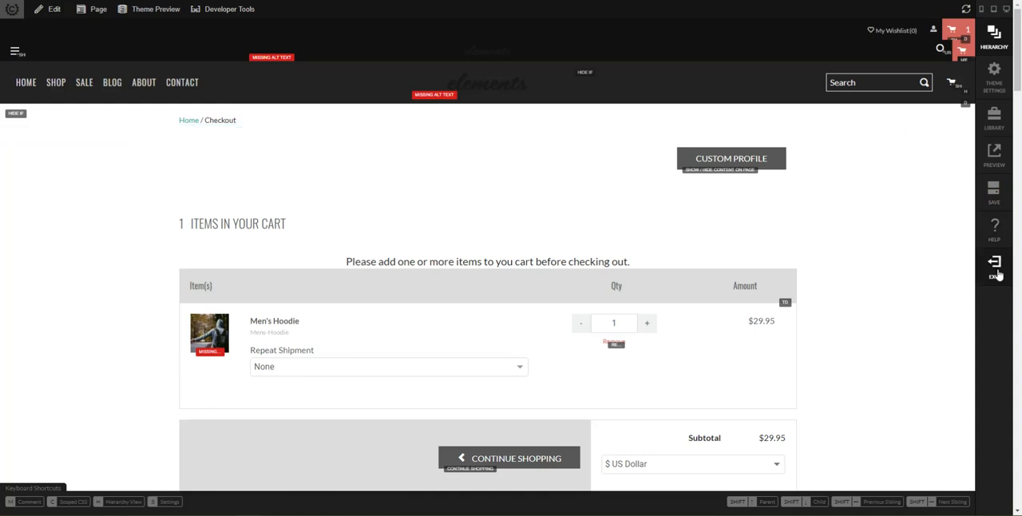
Exit the editor and test the exit intent modal on the live checkout page by claiming its 10% discount.
click(995, 268)
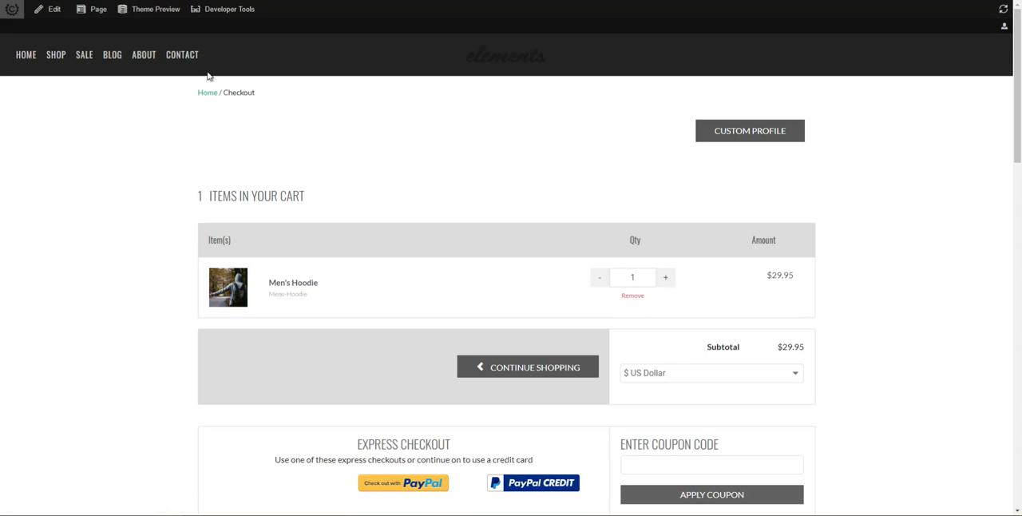
mouse_move(151, 11)
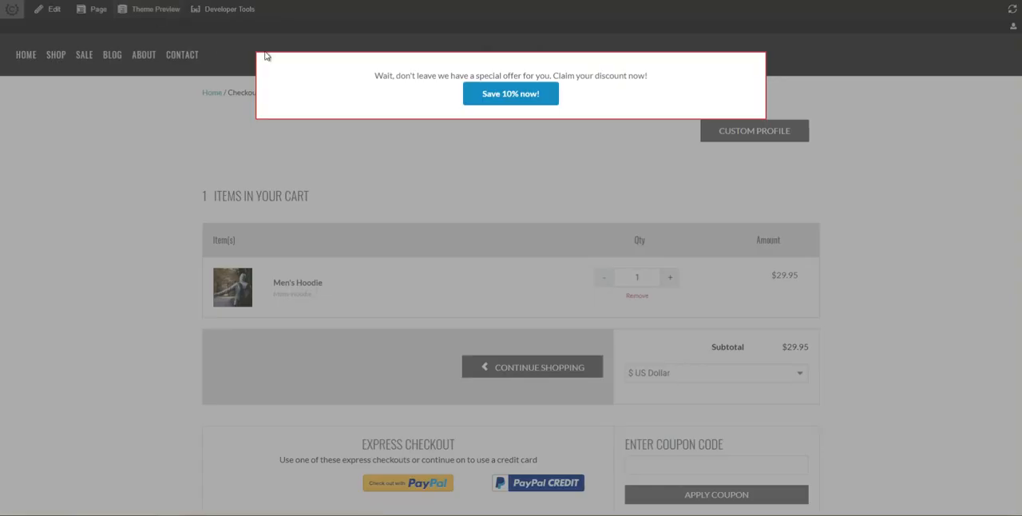
click(511, 95)
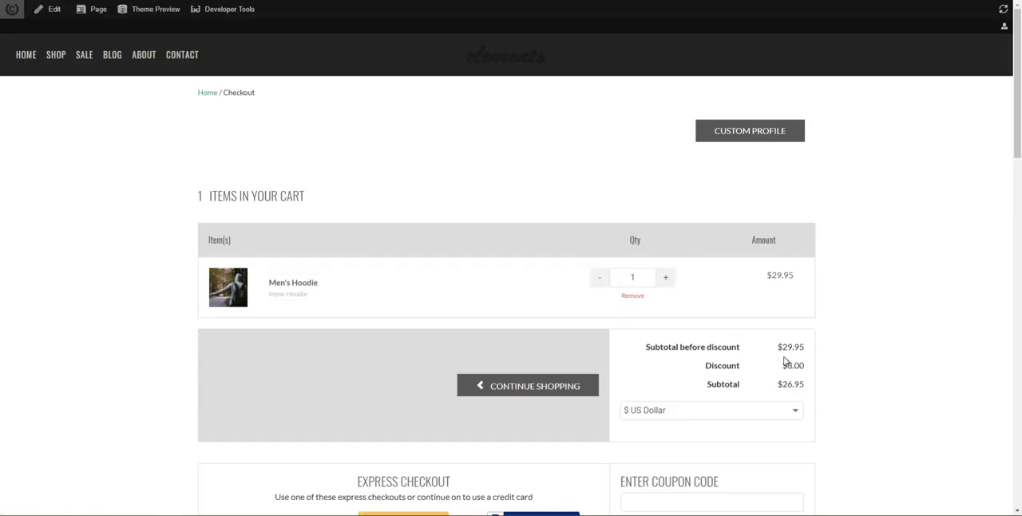
Check the discount line in the cart totals and the applied coupon code on the checkout page.
drag(771, 365, 835, 367)
click(835, 368)
scroll(844, 357, down, 2)
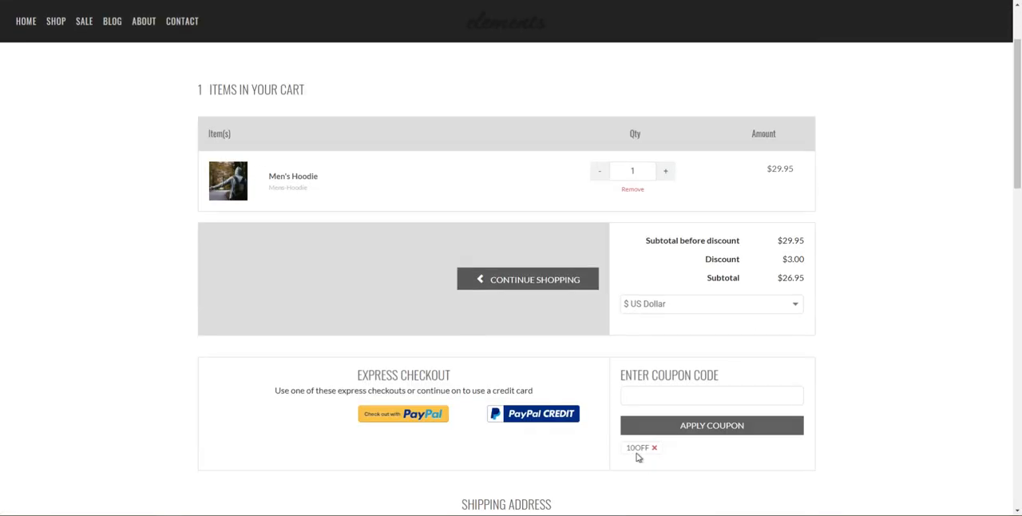
scroll(648, 354, down, 4)
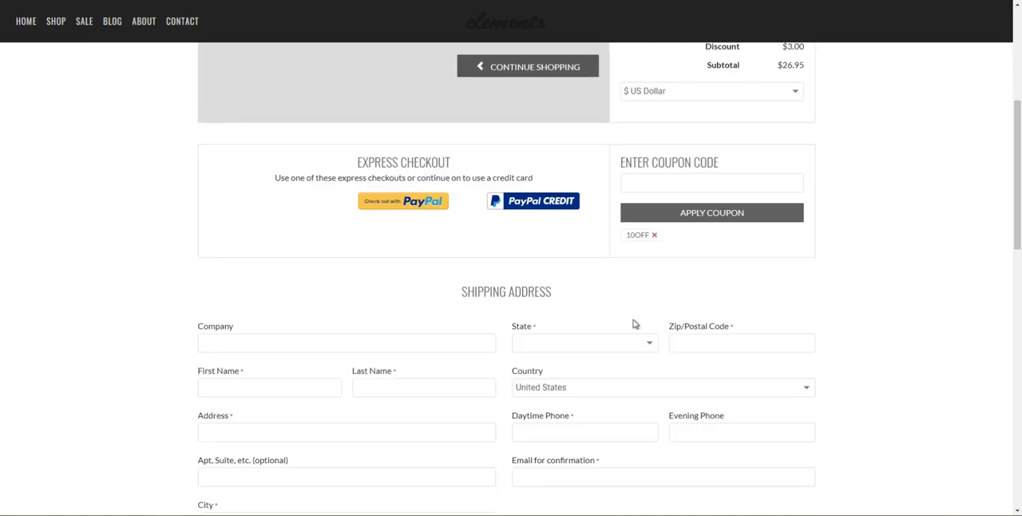
scroll(630, 318, down, 1)
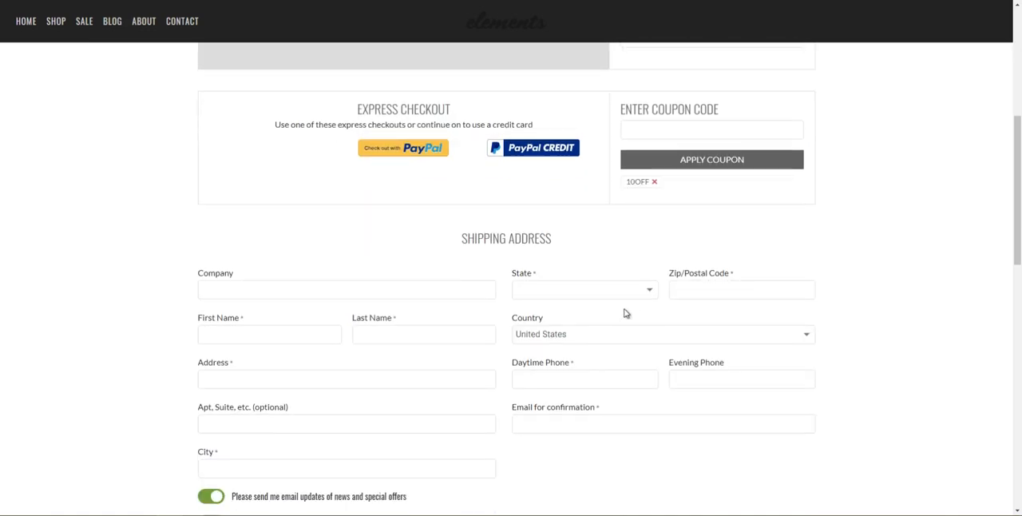